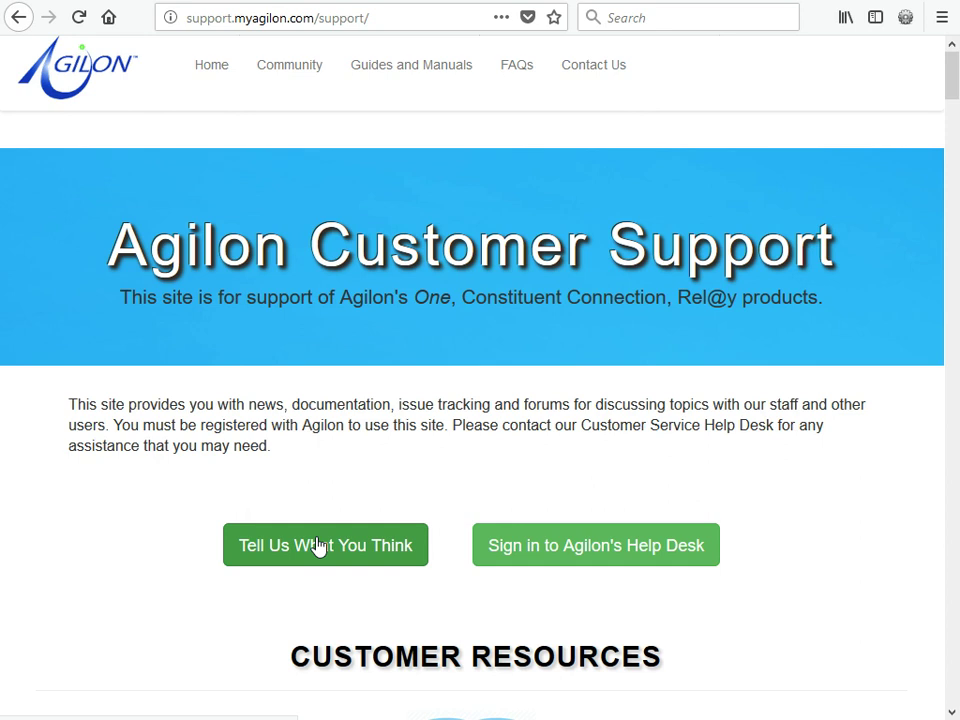
# - Open the Agilon Community page from the customer resources and view its list of available ListServs
pyautogui.click(586, 555)
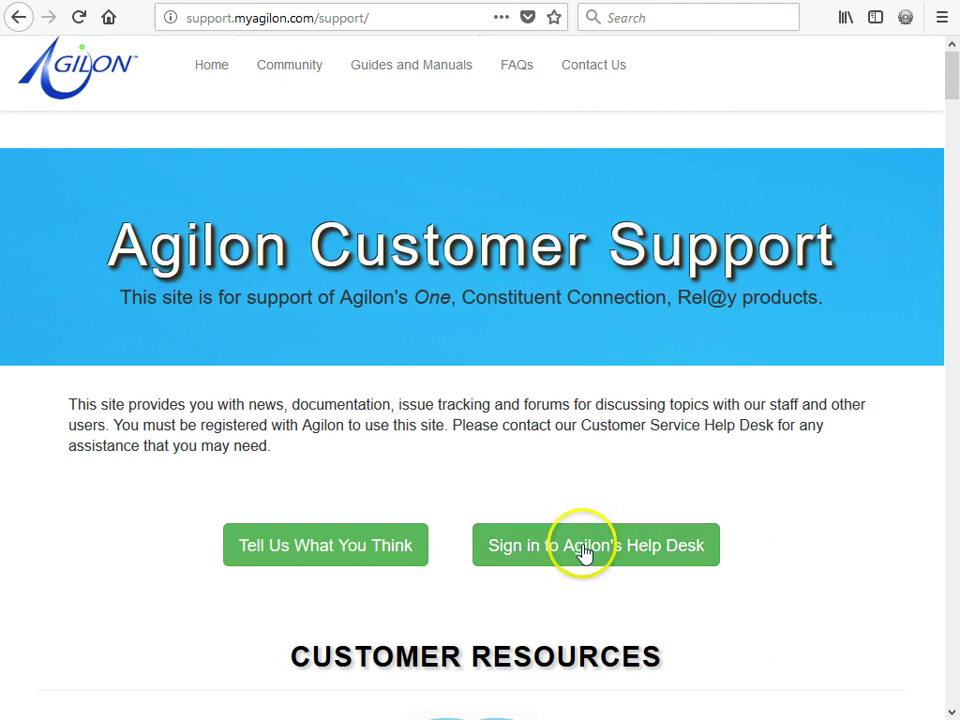
pyautogui.scroll(-2, 585, 553)
pyautogui.scroll(-5, 582, 553)
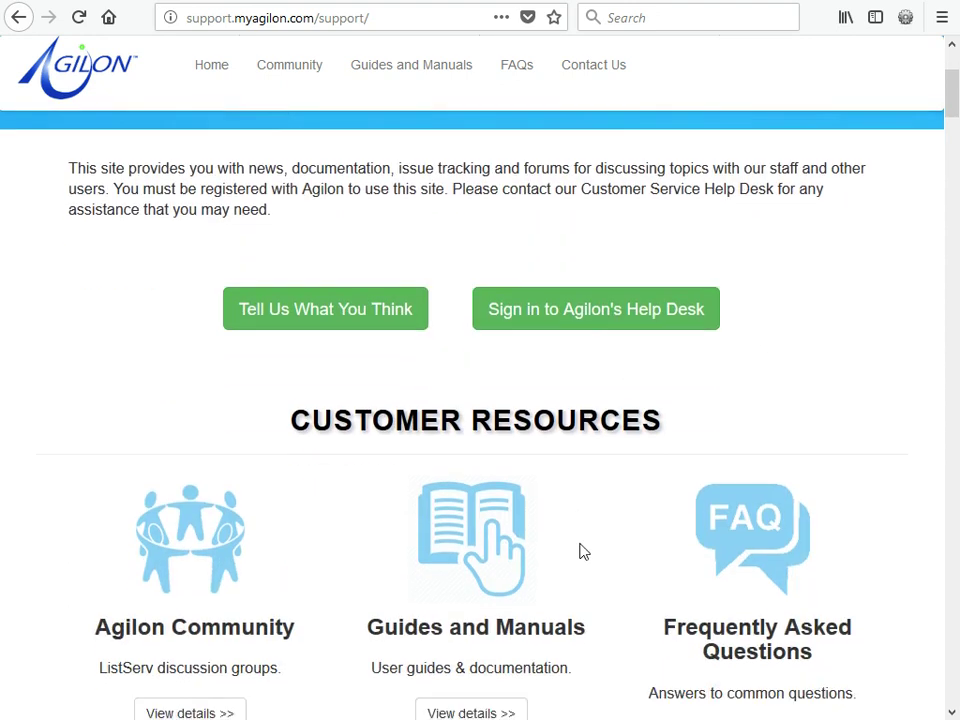
pyautogui.click(394, 487)
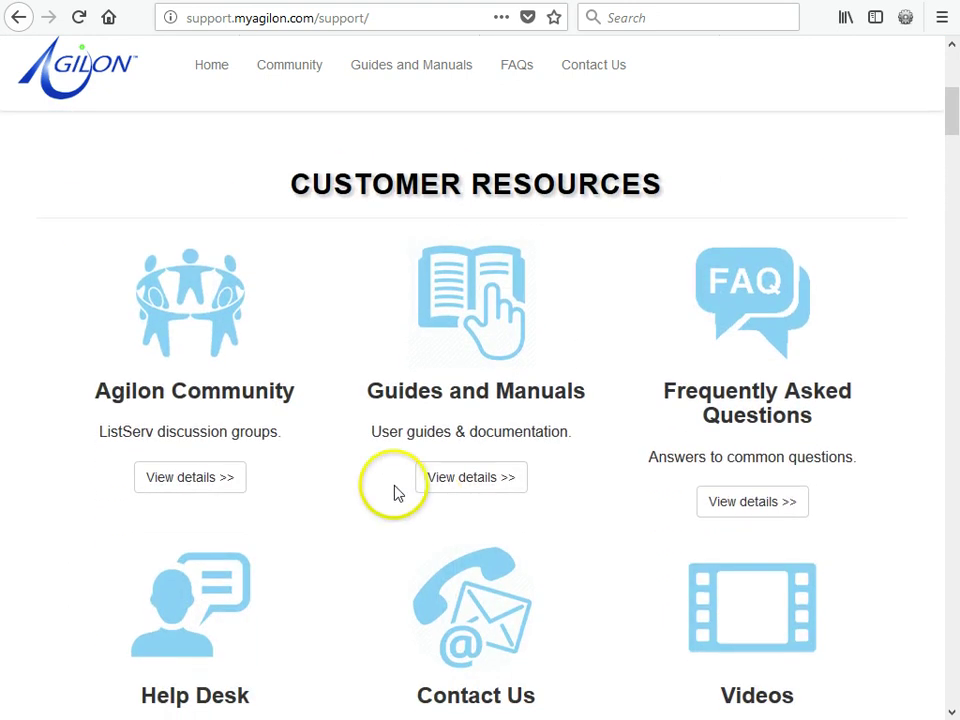
pyautogui.click(200, 484)
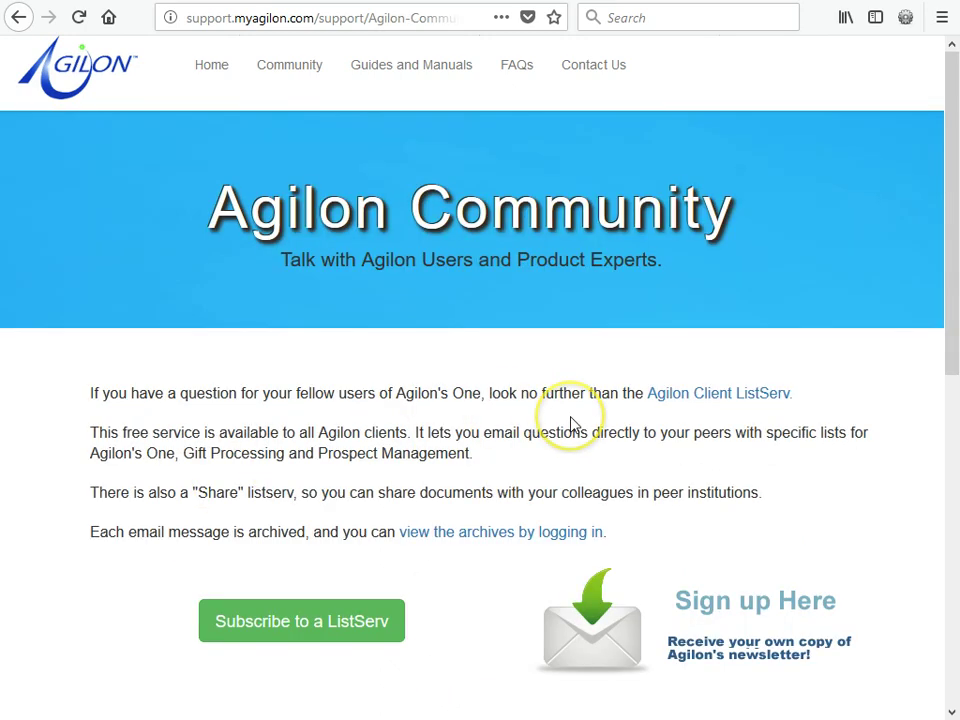
pyautogui.scroll(-5, 570, 425)
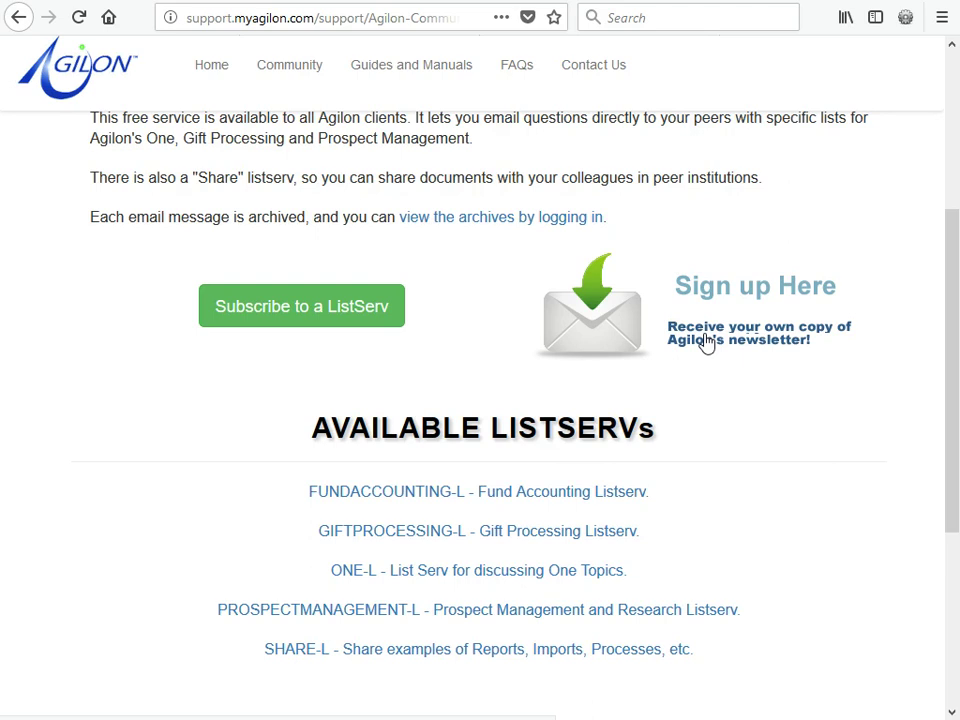
# - Return to the home page, open Guides and Manuals, and view the guides through the Product Release Documents section
pyautogui.click(201, 76)
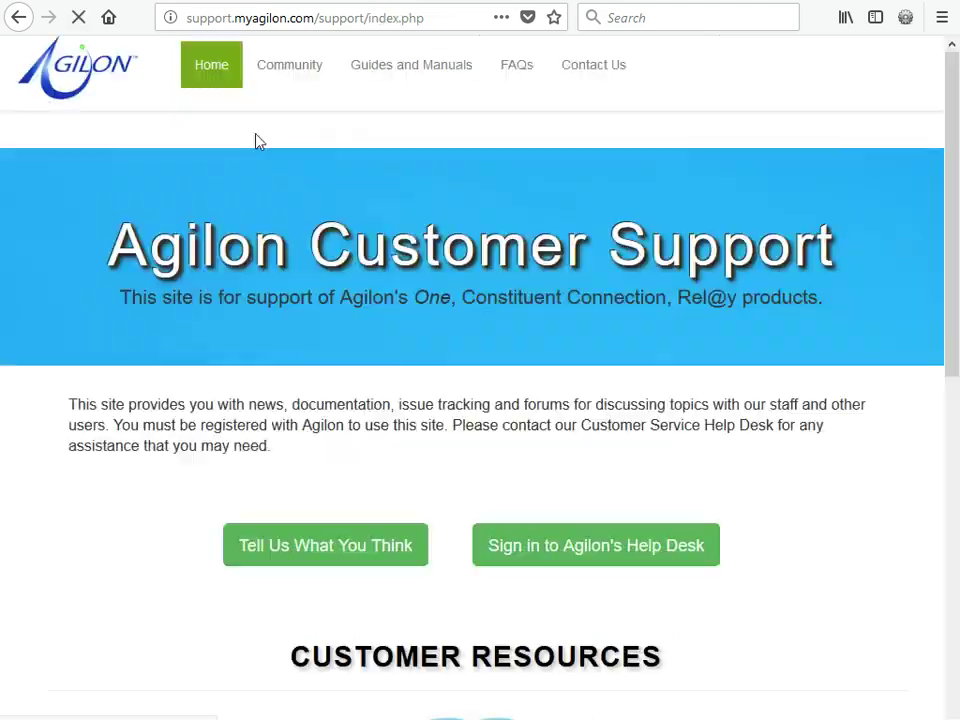
pyautogui.scroll(-5, 503, 371)
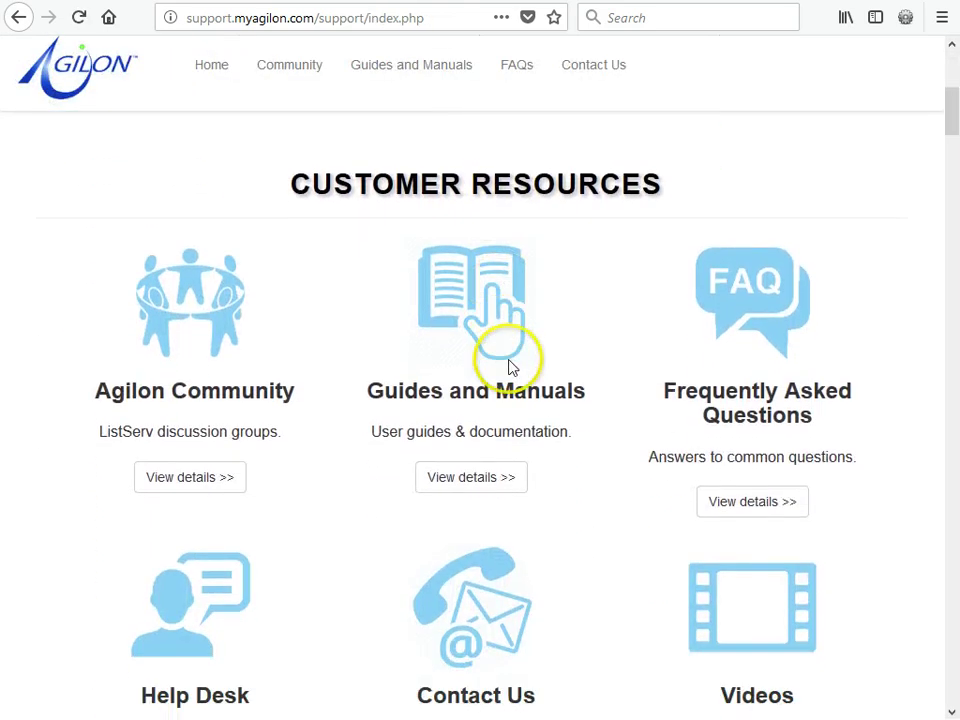
pyautogui.click(484, 479)
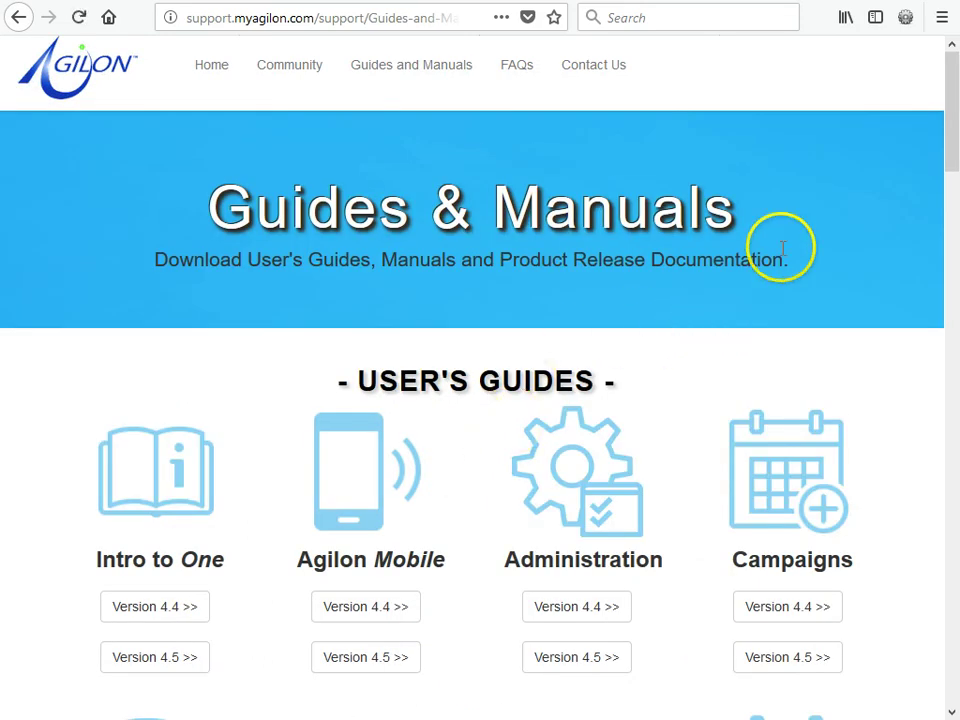
pyautogui.moveTo(954, 146); pyautogui.dragTo(955, 627)
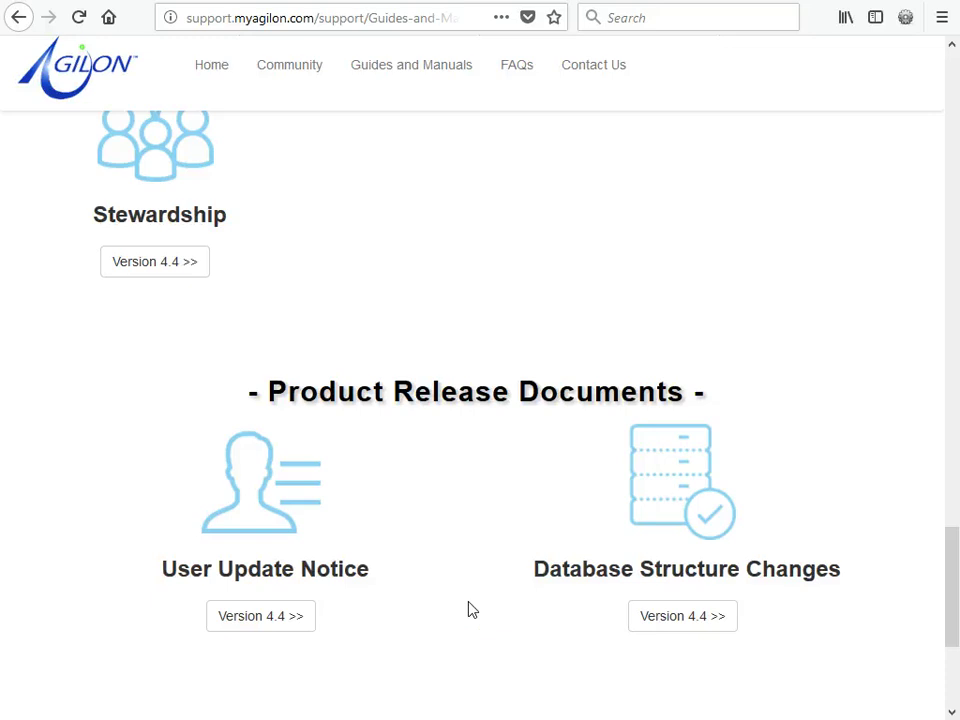
# - Return to the home page and open the Frequently Asked Questions details to view the FAQ search form and question list
pyautogui.click(213, 68)
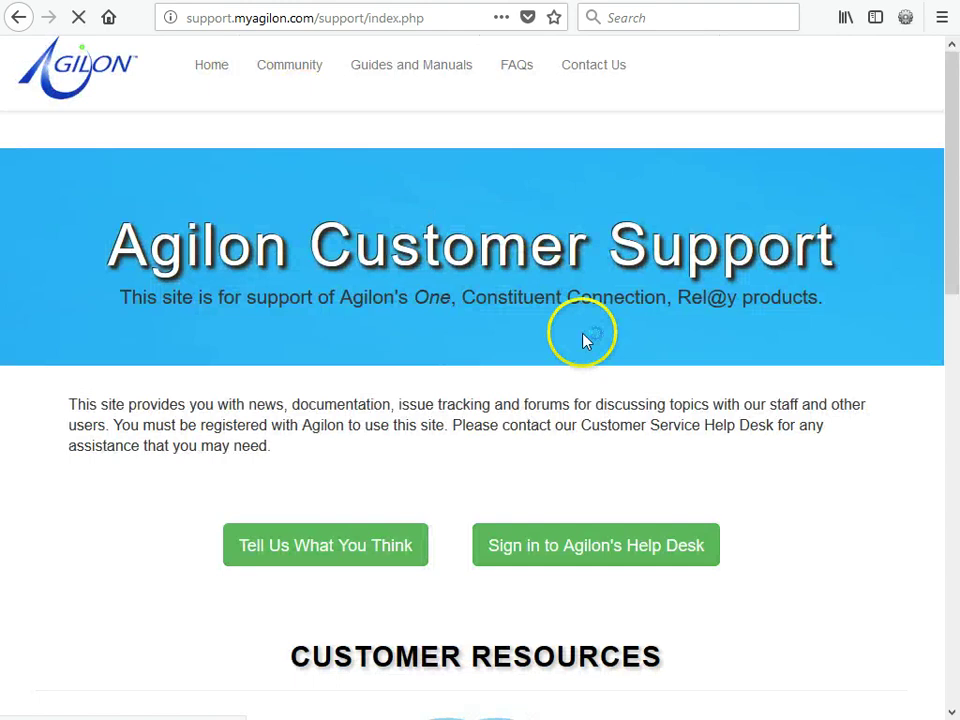
pyautogui.scroll(-5, 586, 341)
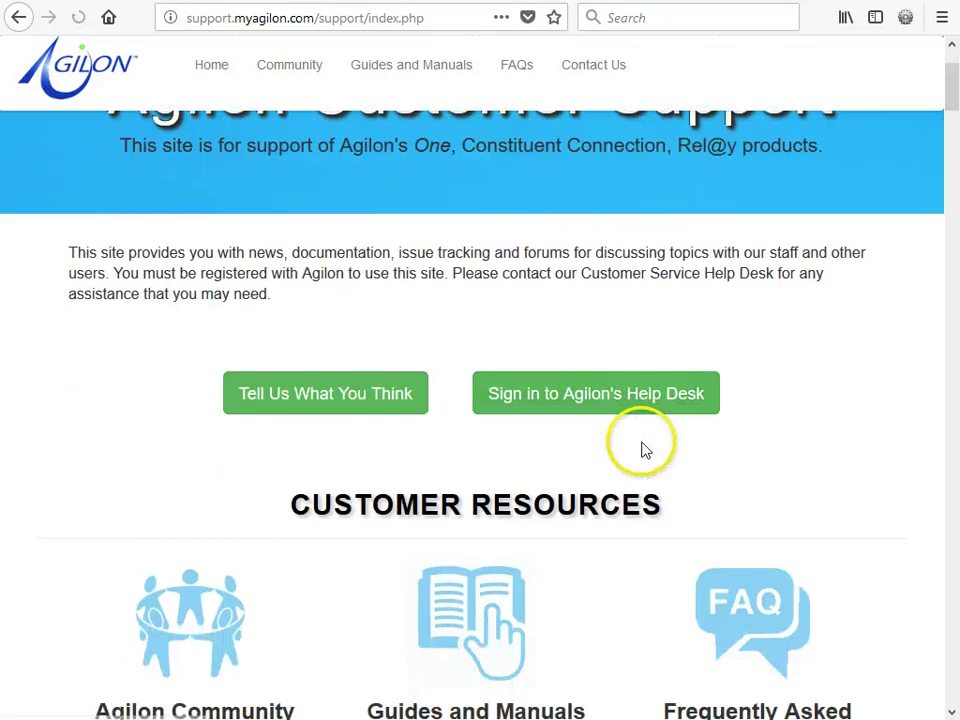
pyautogui.scroll(-3, 645, 440)
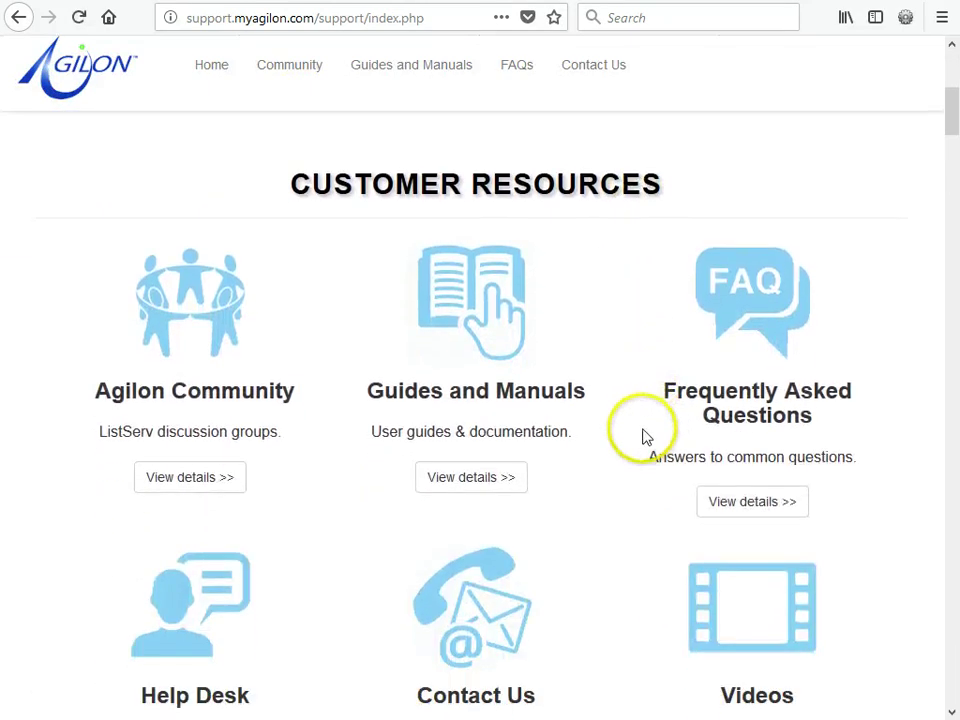
pyautogui.click(756, 508)
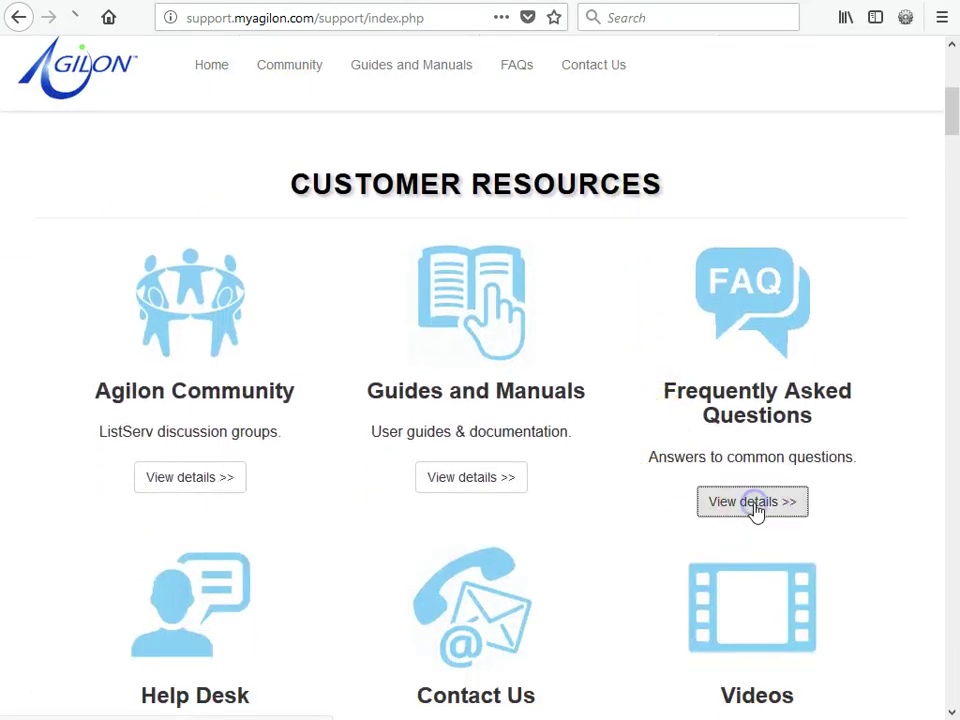
pyautogui.click(845, 428)
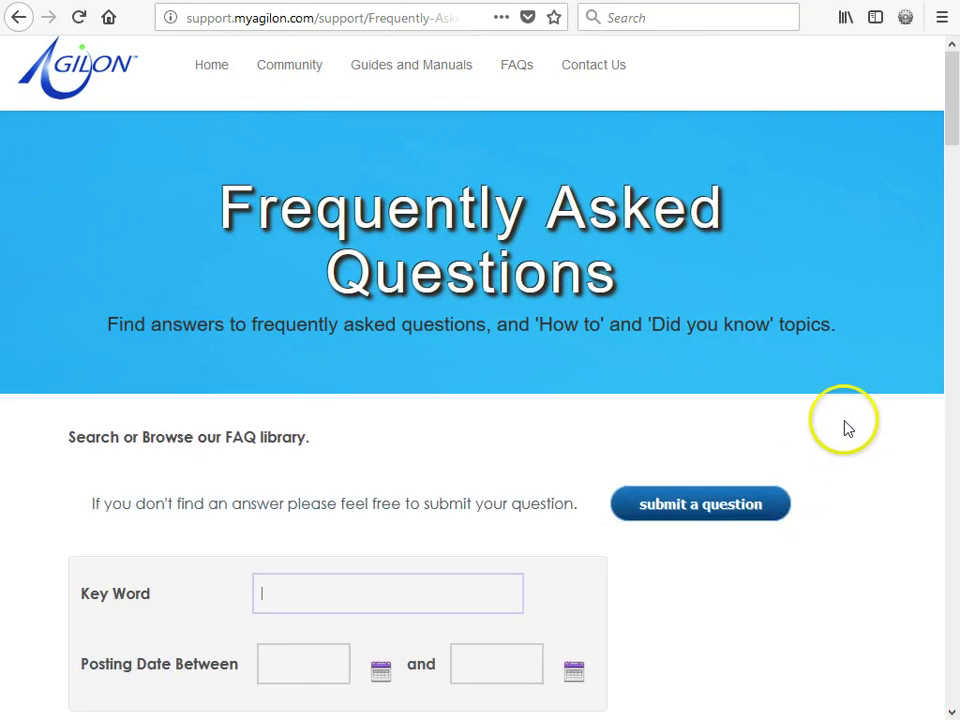
pyautogui.scroll(-6, 840, 425)
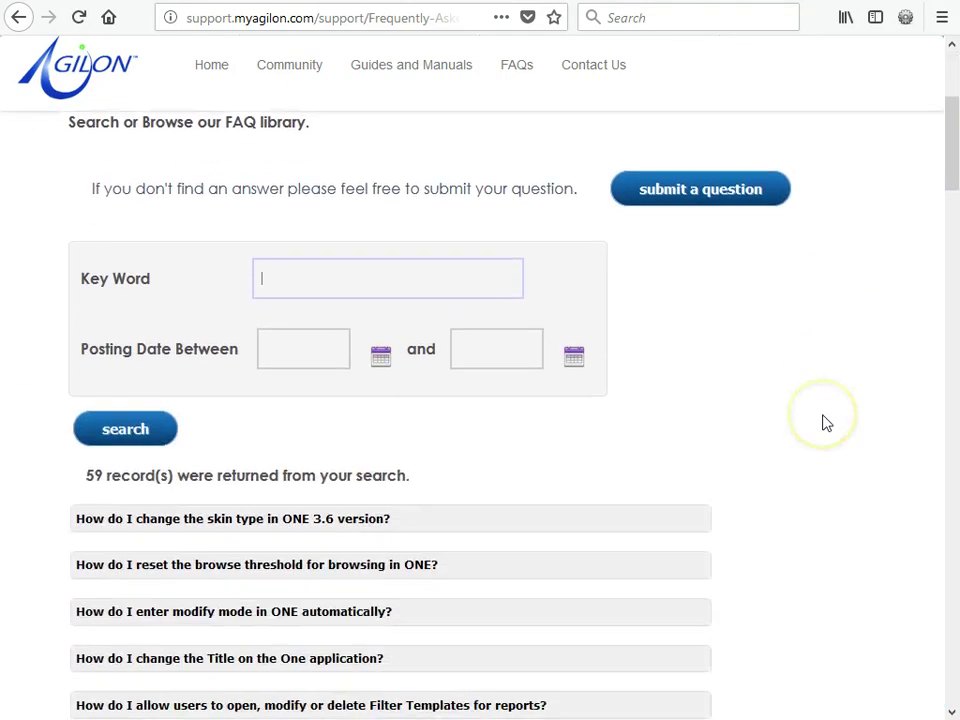
pyautogui.click(806, 414)
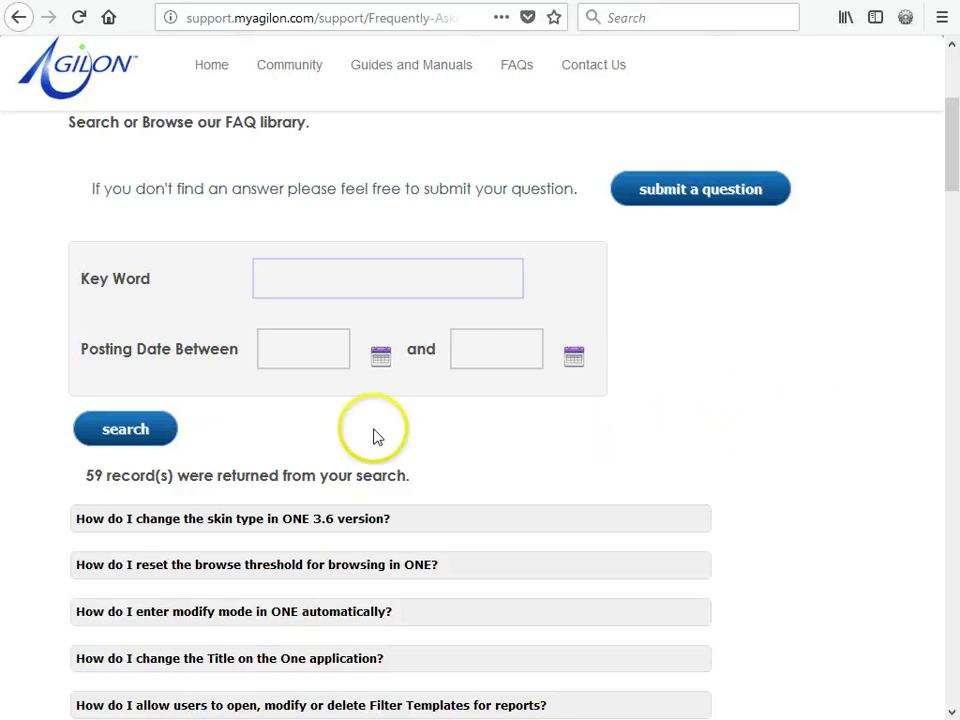
# - Expand the FAQ "How do I change the skin type in ONE 3.6 version?" and read its answer
pyautogui.click(592, 528)
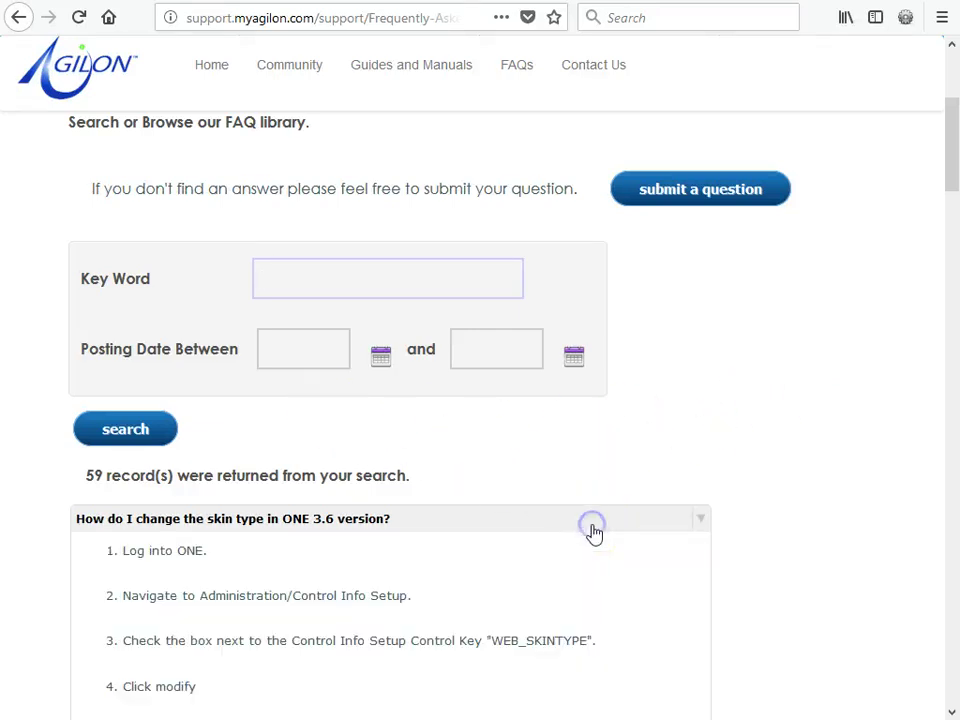
pyautogui.scroll(-2, 592, 532)
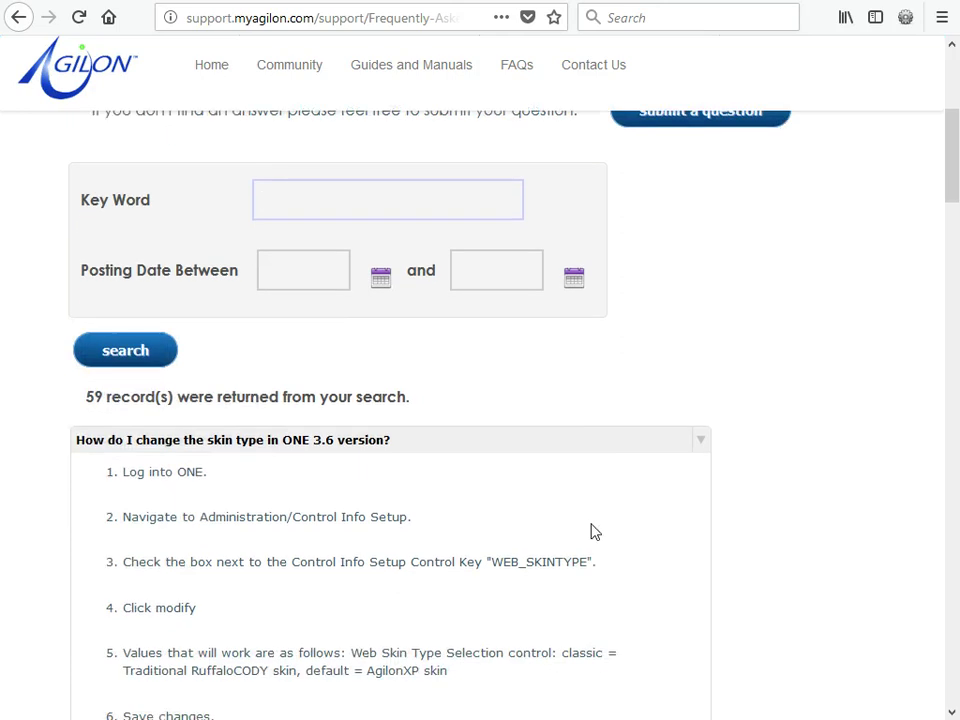
pyautogui.scroll(-2, 592, 532)
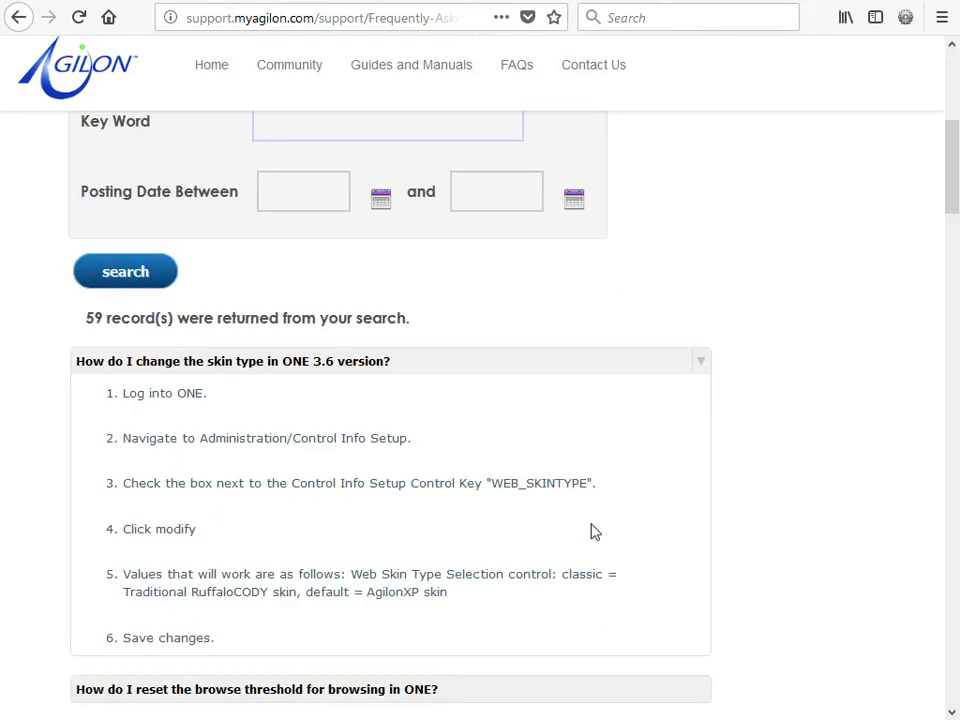
pyautogui.scroll(10, 591, 531)
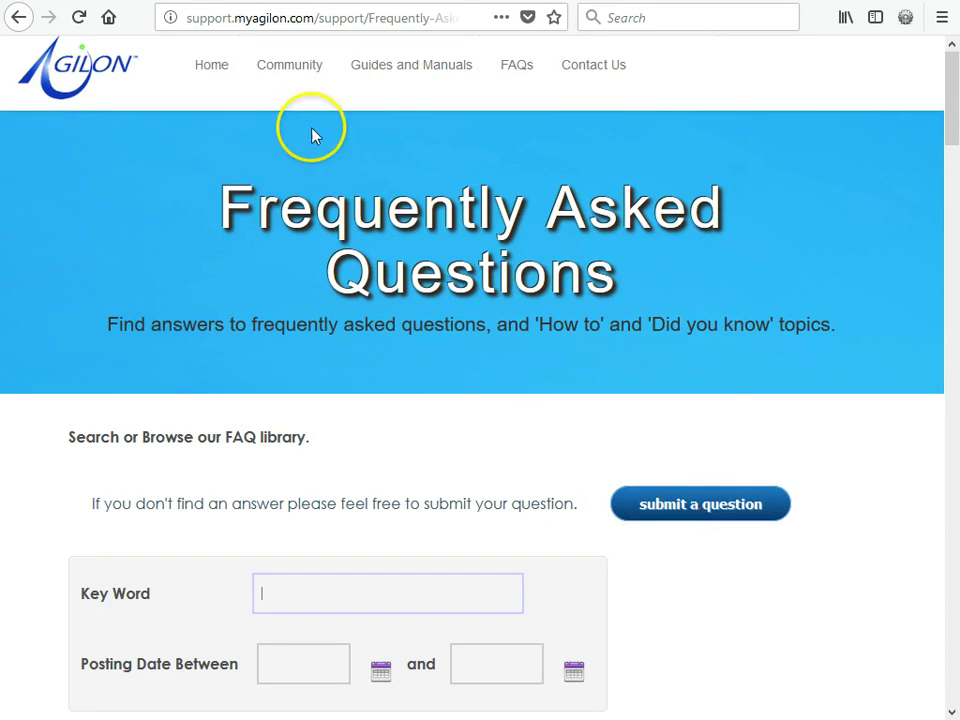
# - Return to the home page and open the Contact Us details from the customer resources
pyautogui.click(210, 72)
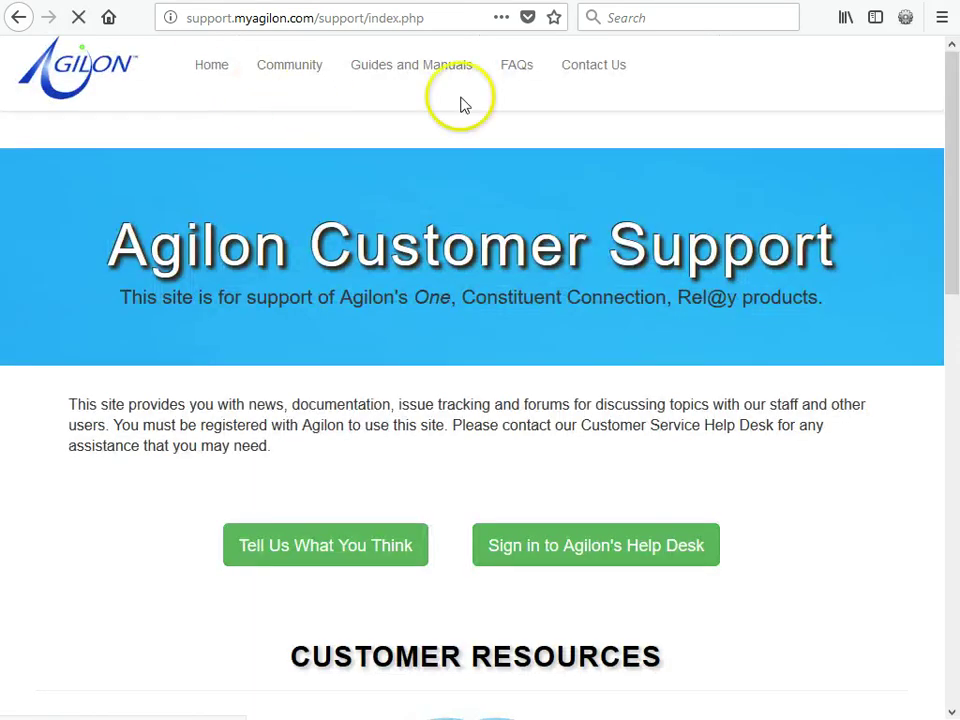
pyautogui.scroll(-3, 905, 213)
pyautogui.scroll(-5, 855, 452)
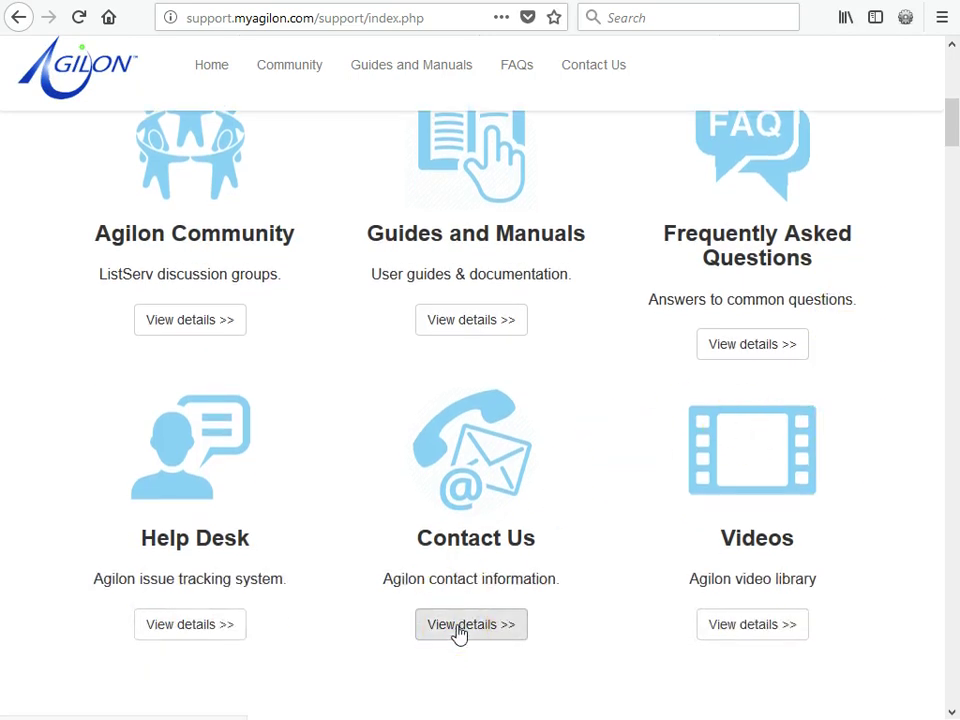
pyautogui.click(459, 628)
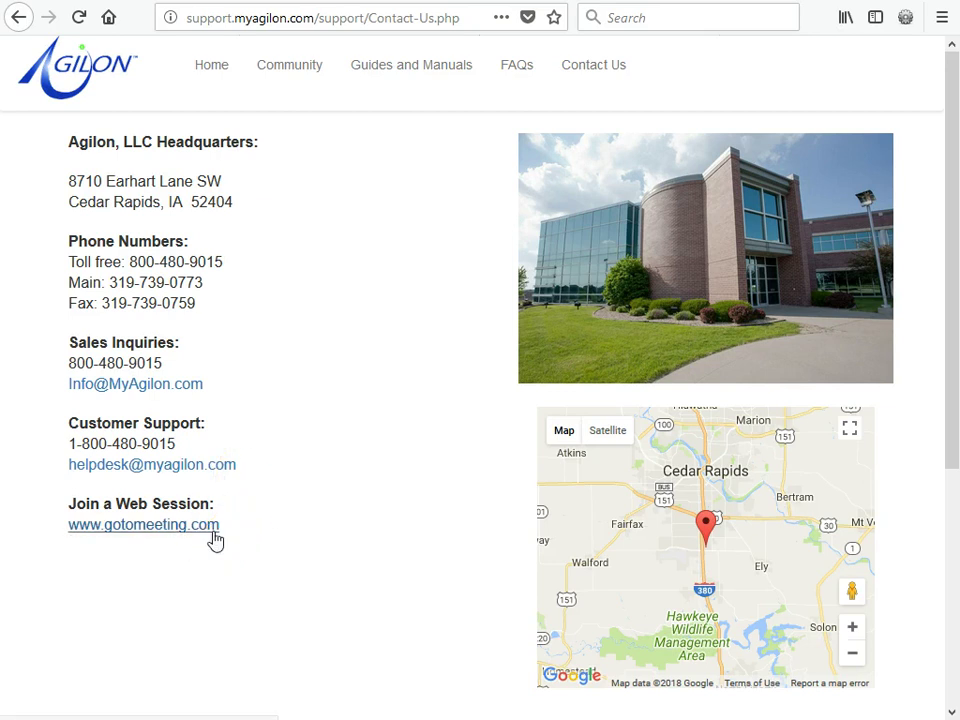
# - Return to the home page and view the Videos entry in the customer resources
pyautogui.click(216, 70)
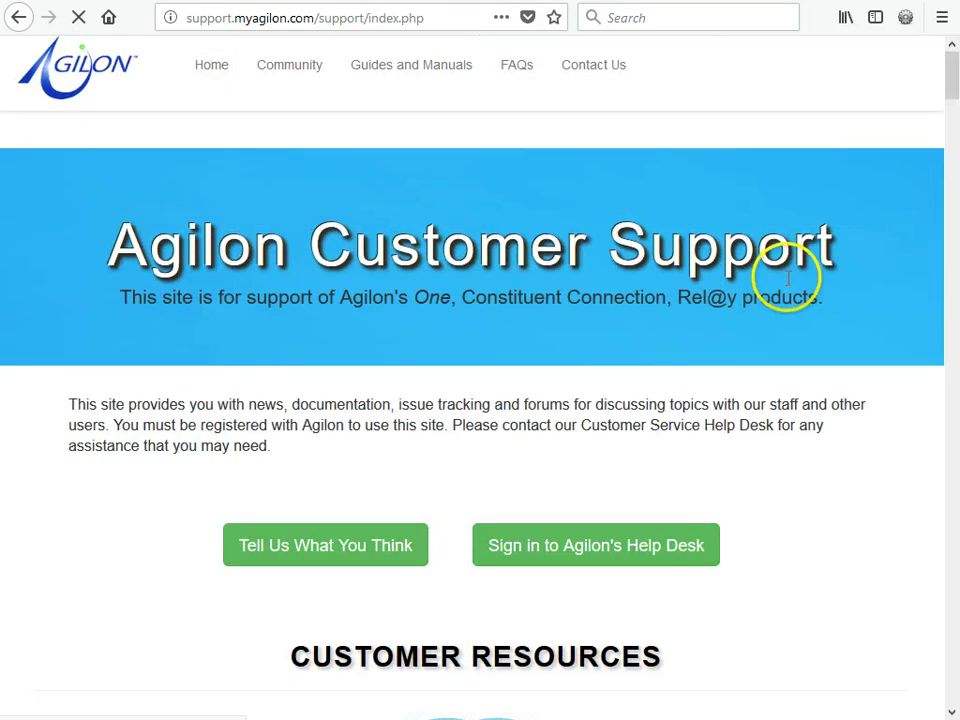
pyautogui.scroll(-6, 765, 287)
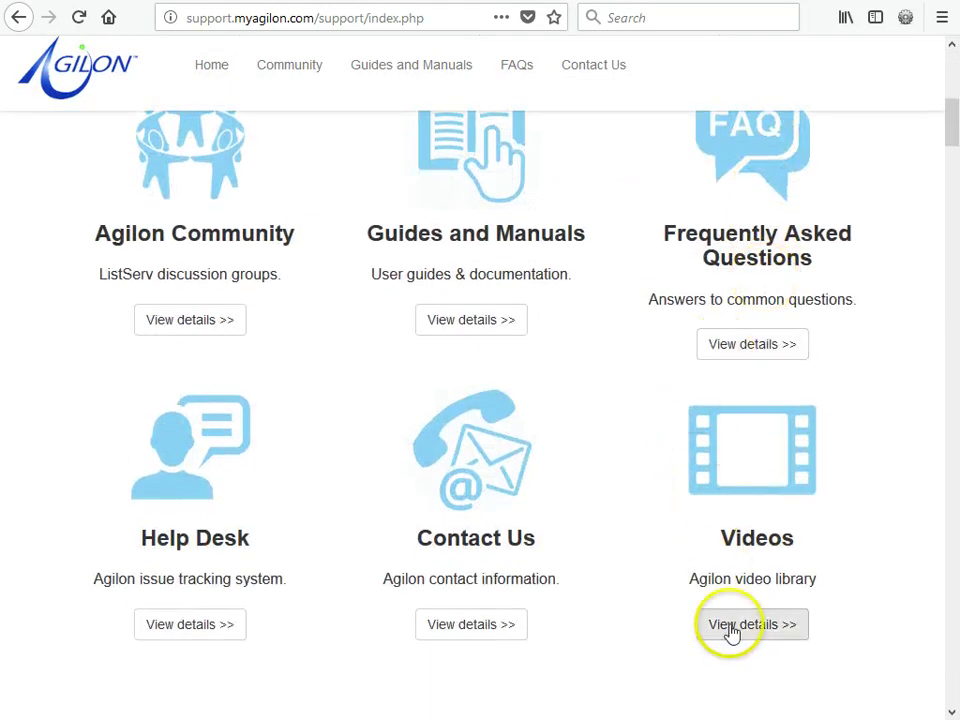
pyautogui.click(735, 630)
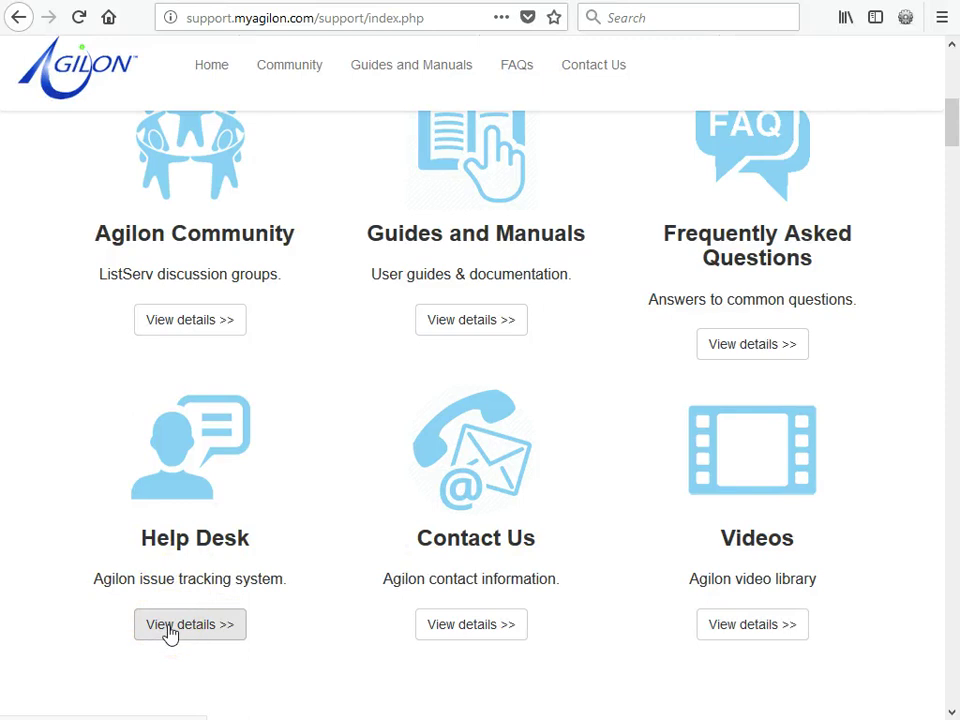
# - Read the Topics of Interest section on the home page, including the Stewardship module article, and return to the page's beginning
pyautogui.scroll(-10, 208, 583)
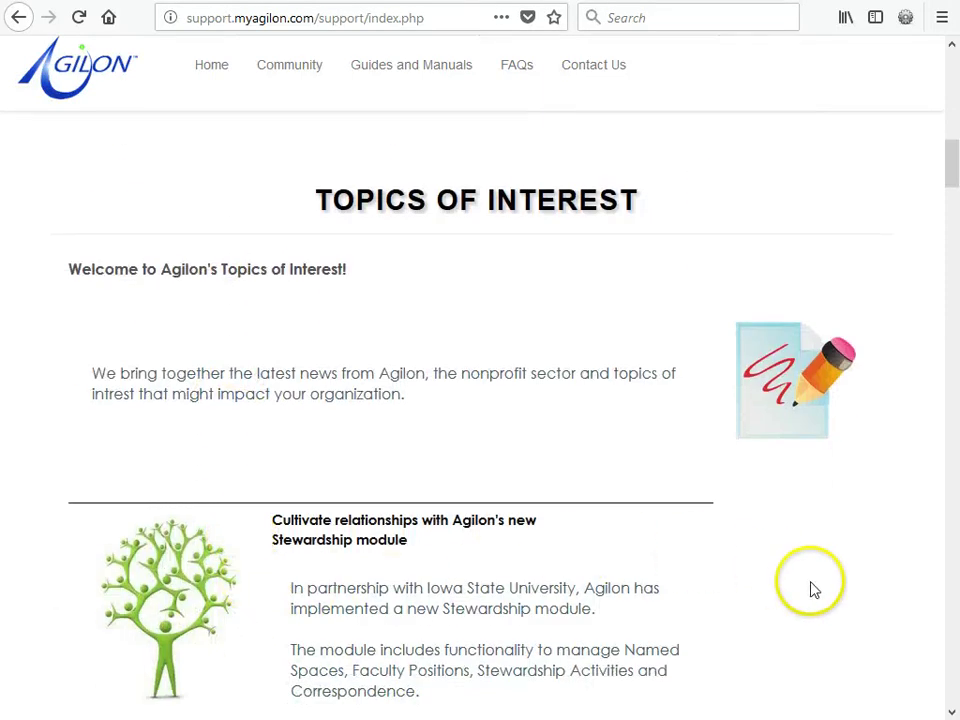
pyautogui.scroll(-1, 812, 589)
pyautogui.scroll(-1, 812, 589)
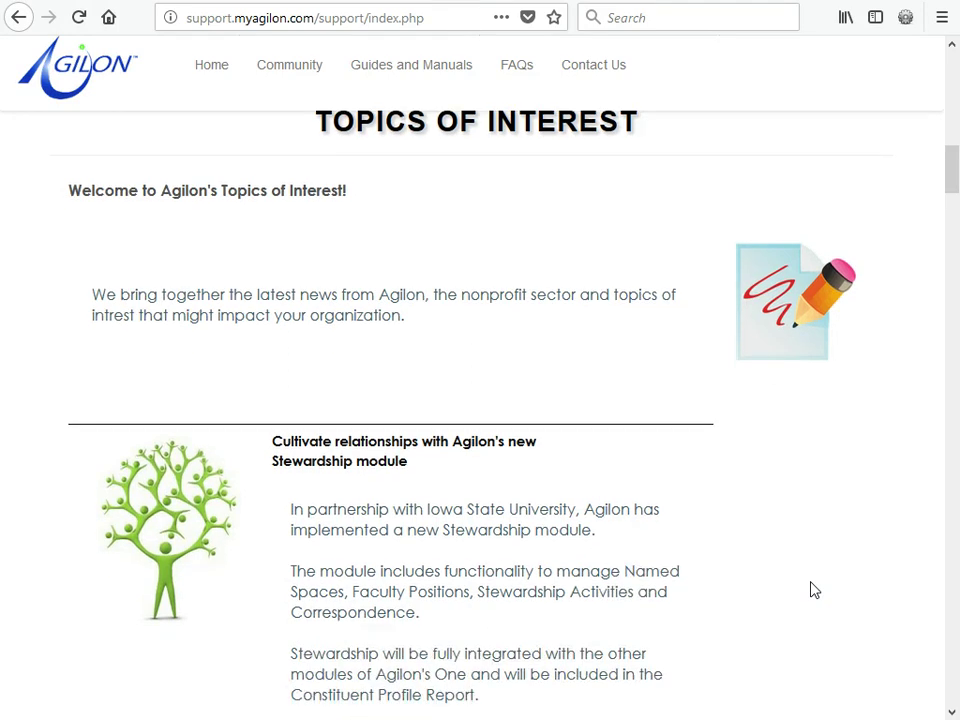
pyautogui.scroll(-1, 812, 589)
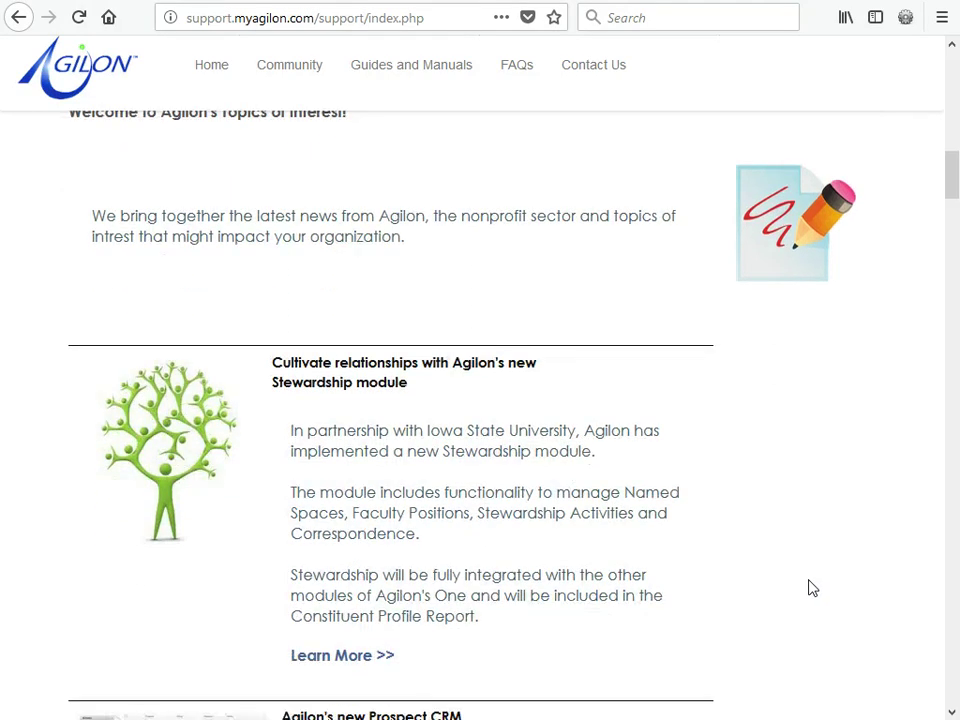
pyautogui.click(800, 572)
pyautogui.scroll(15, 800, 572)
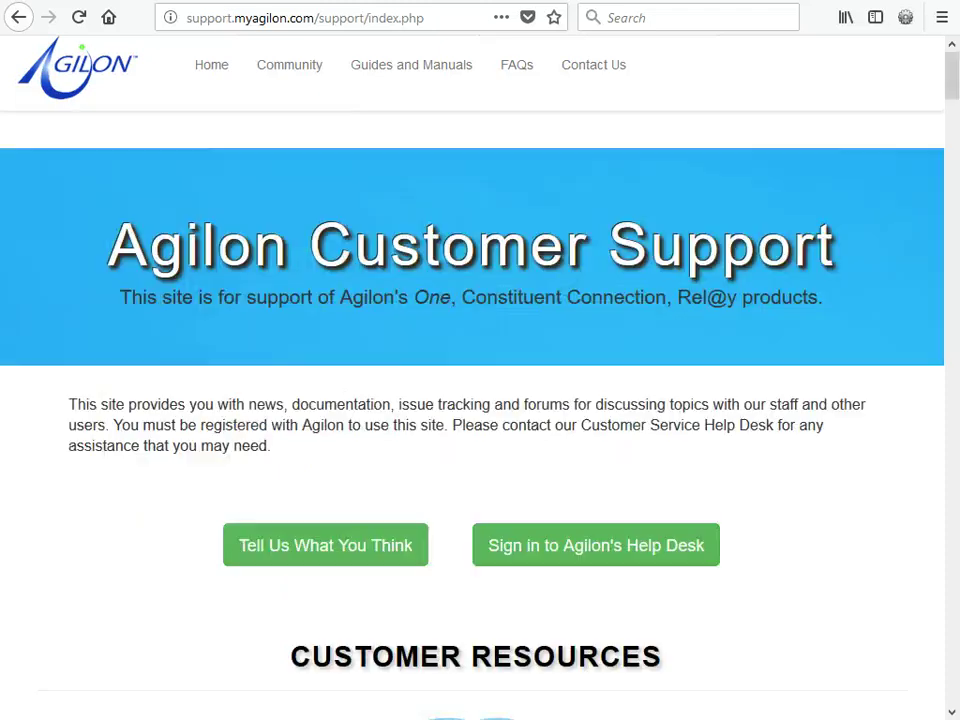
# - Open Agilon's Help Desk from the home page and sign in with the username demouser
pyautogui.click(593, 553)
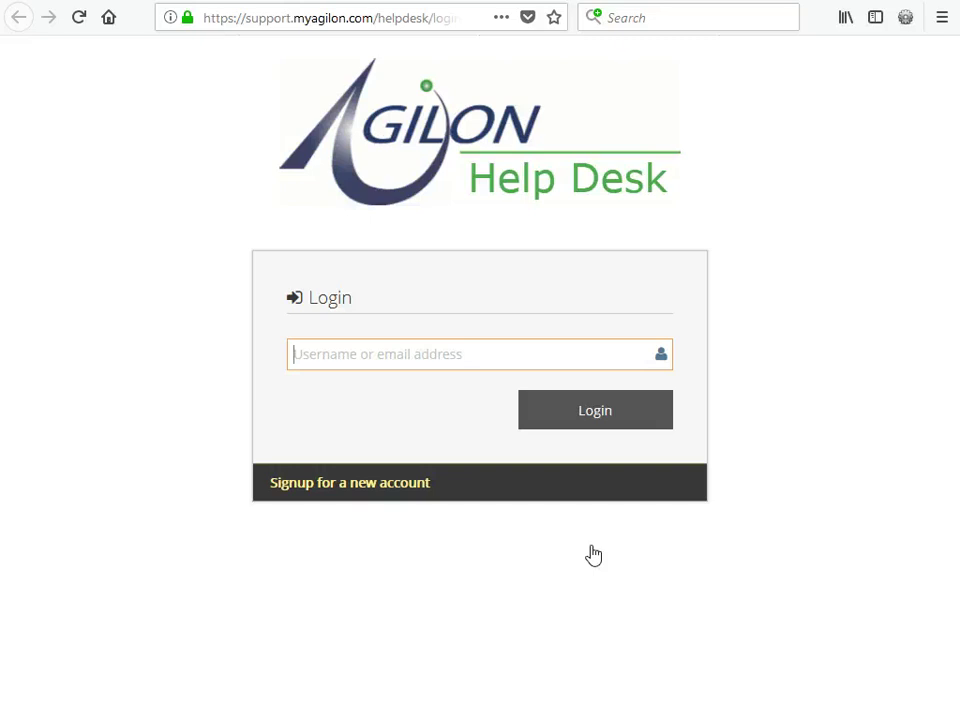
pyautogui.write('demouser')
pyautogui.press('Return')
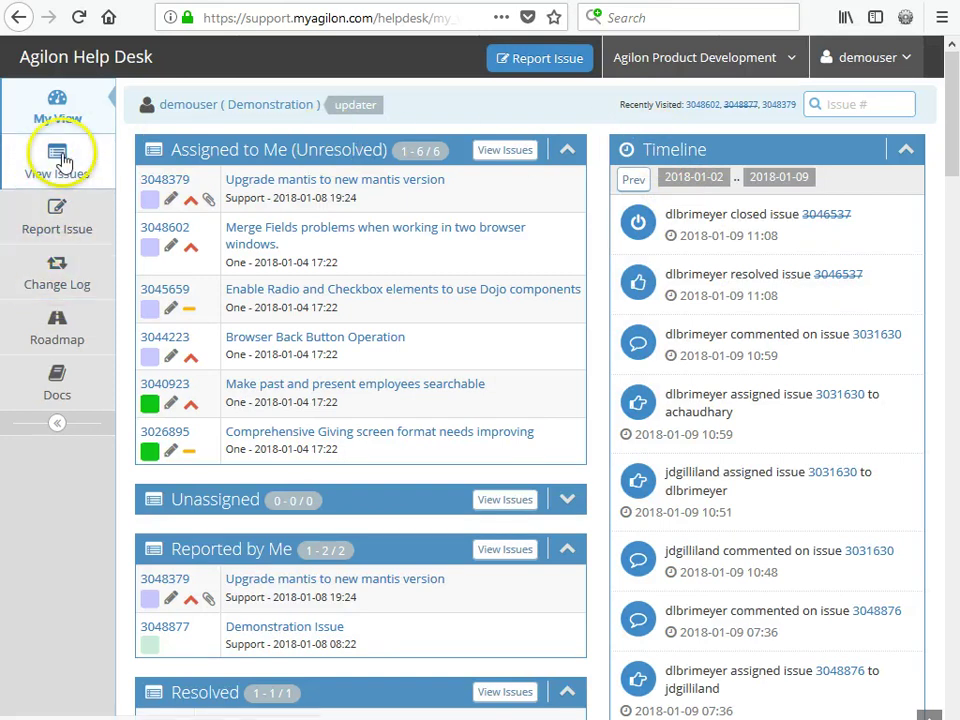
# - Open the My Account page of the signed-in Help Desk user
pyautogui.click(546, 62)
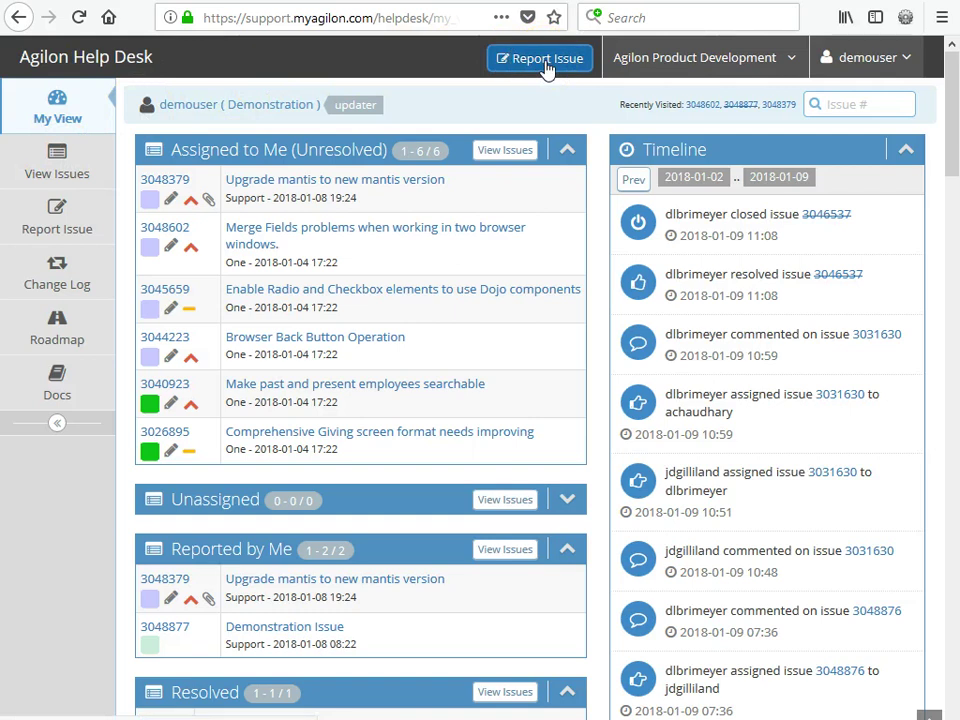
pyautogui.click(772, 63)
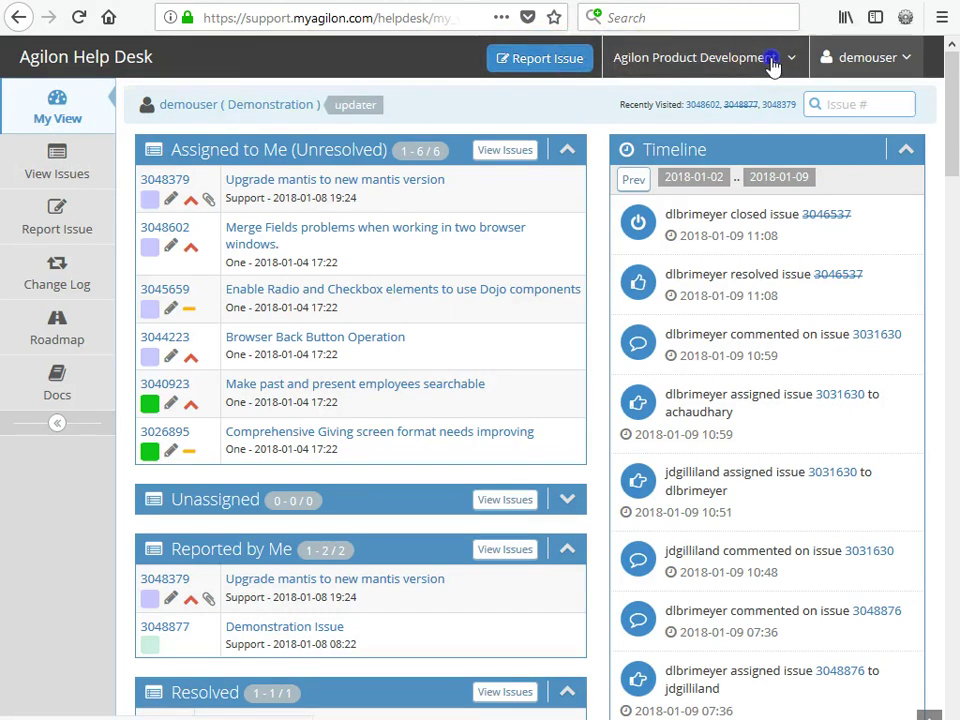
pyautogui.click(869, 60)
pyautogui.click(855, 97)
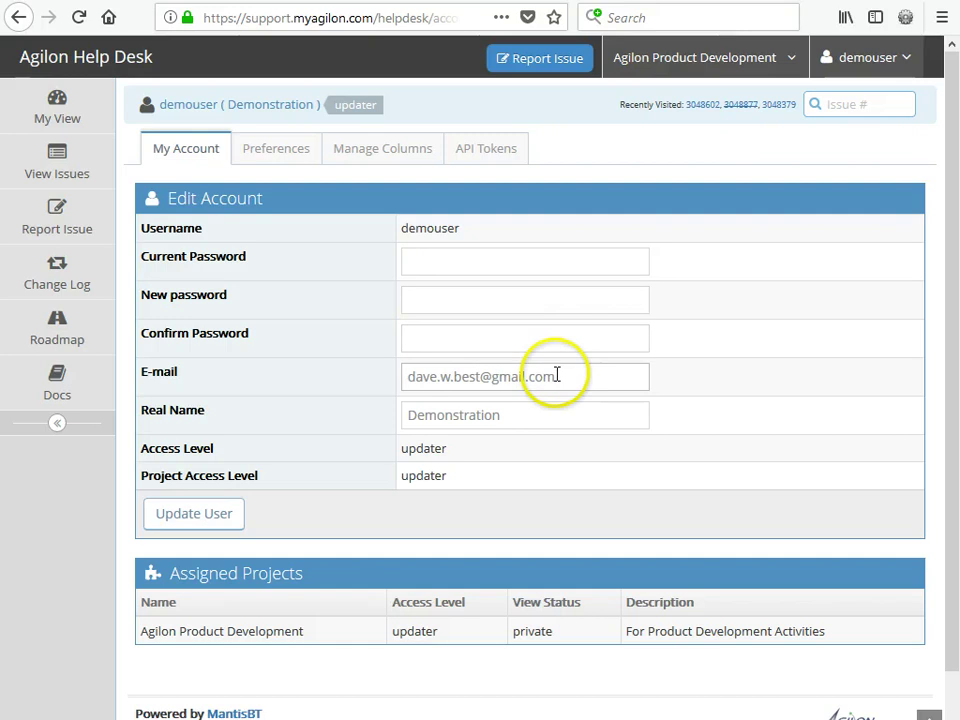
# - View the account preferences of the signed-in user and open the My View overview
pyautogui.click(280, 153)
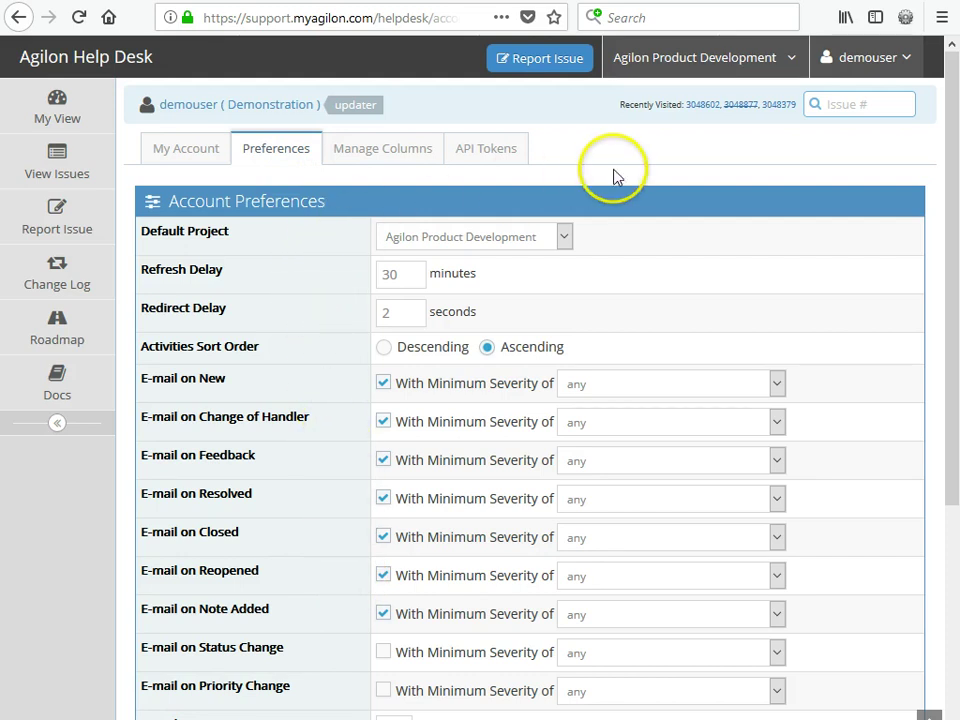
pyautogui.click(57, 100)
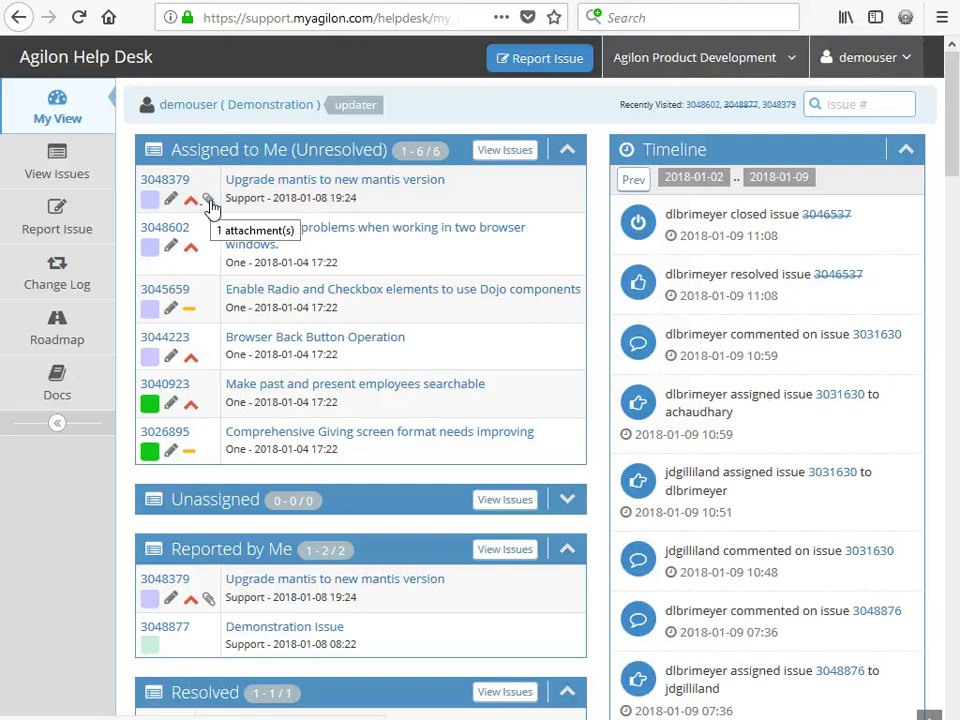
# - Open the full list of unresolved issues assigned to the signed-in user and look over its filter settings
pyautogui.click(348, 225)
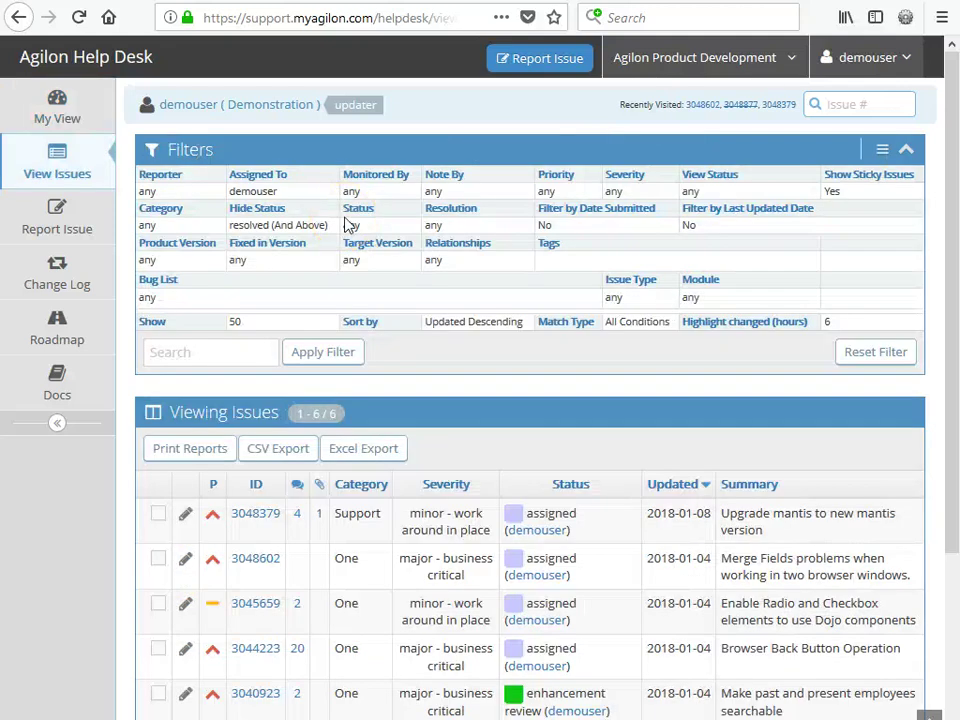
pyautogui.click(212, 203)
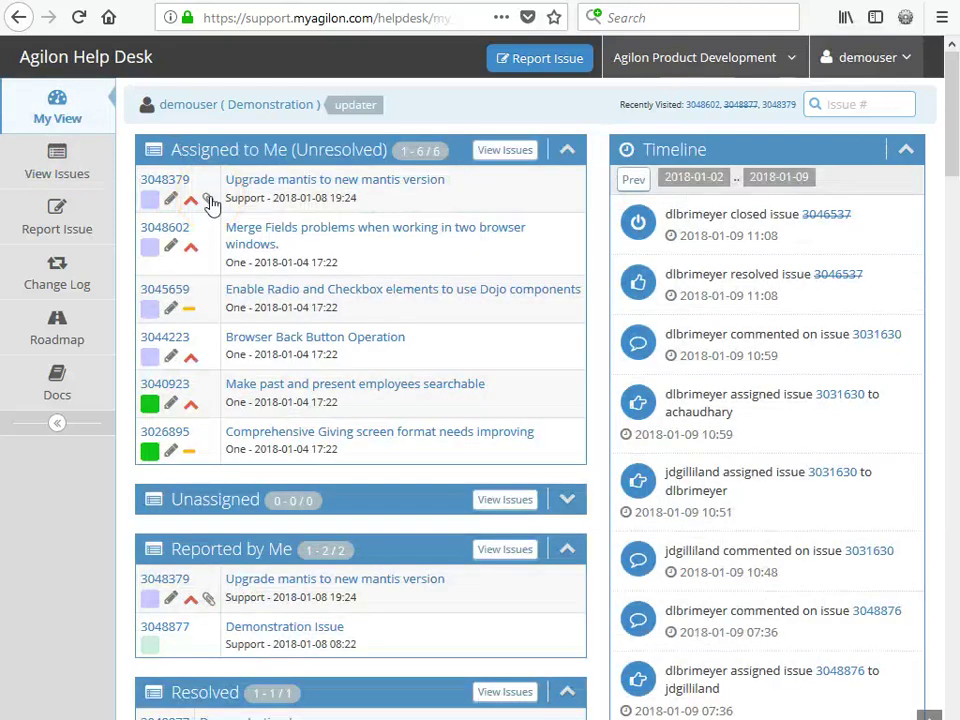
pyautogui.click(497, 158)
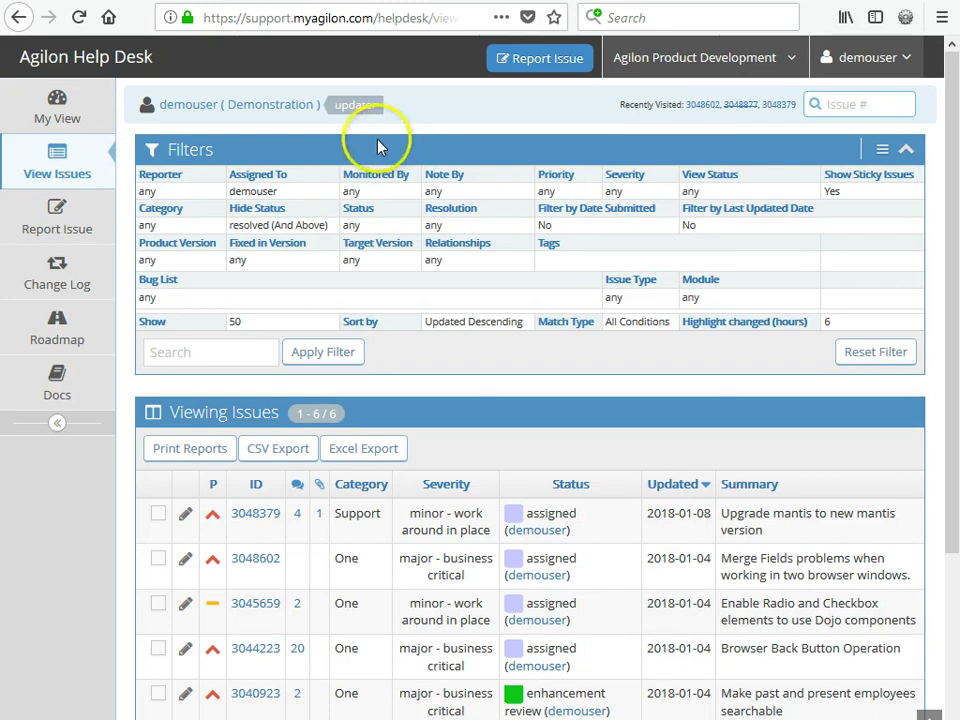
pyautogui.click(270, 183)
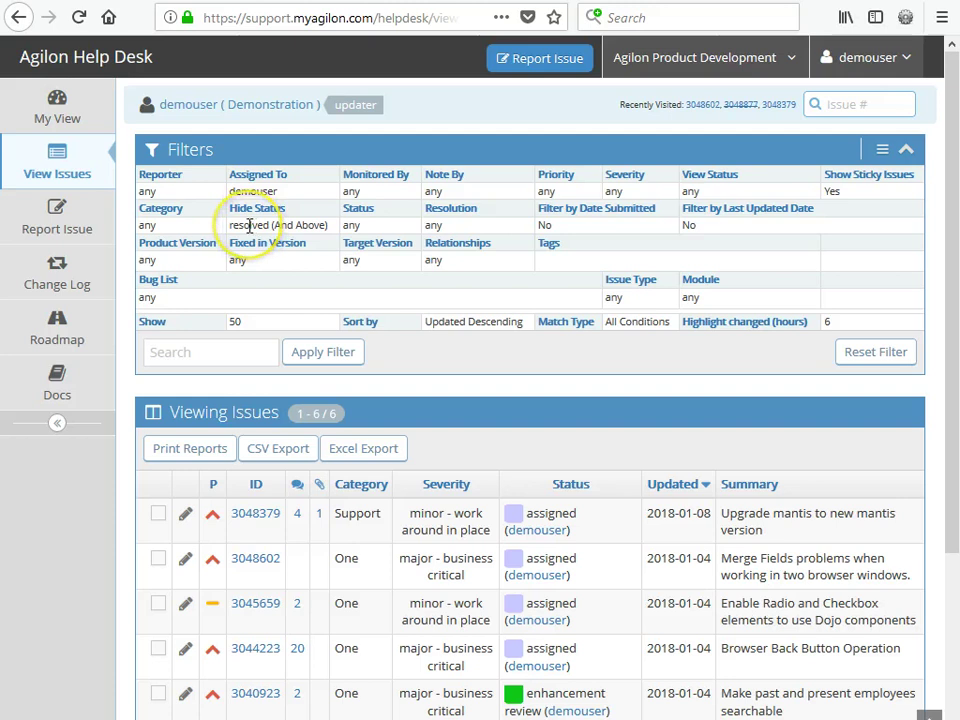
pyautogui.click(167, 180)
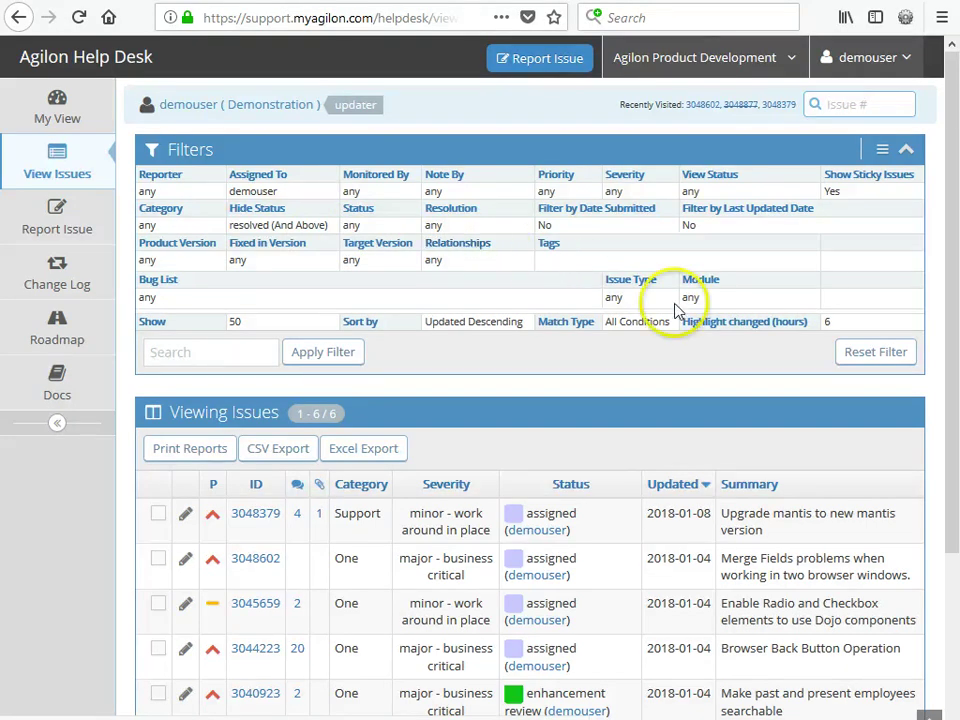
# - Reset the issue filters and filter the list to issues assigned to demouser with the status resolved
pyautogui.click(866, 362)
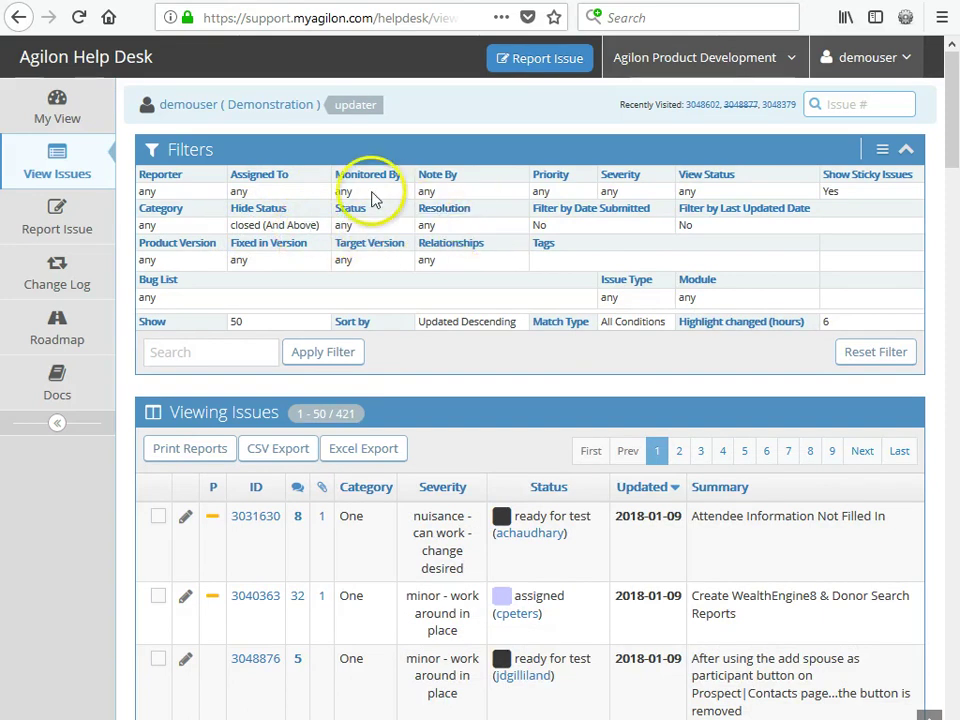
pyautogui.click(272, 182)
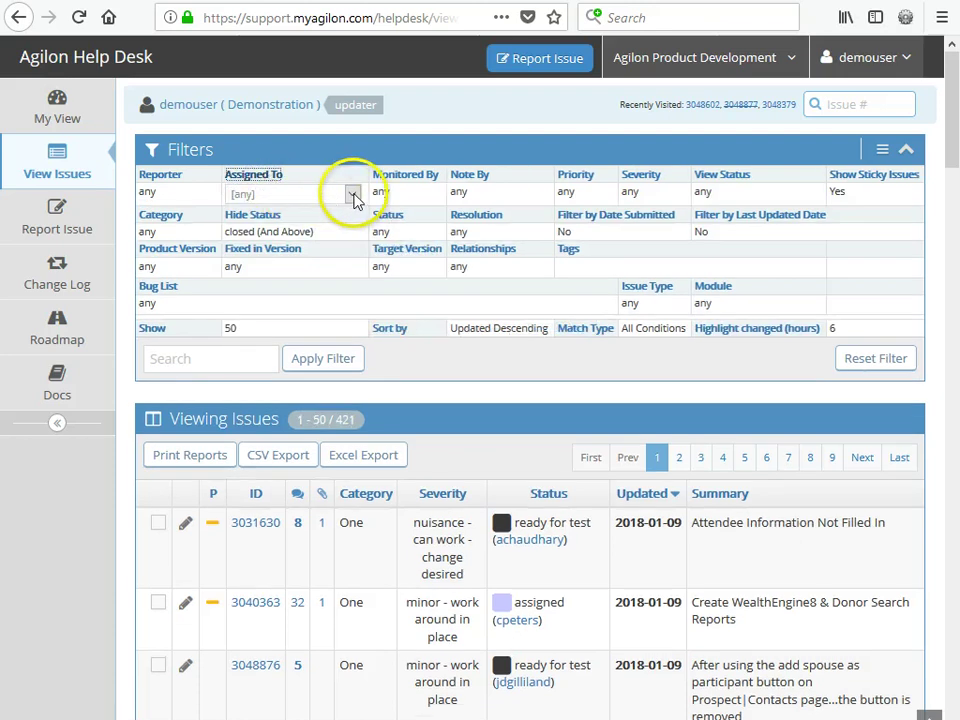
pyautogui.click(354, 198)
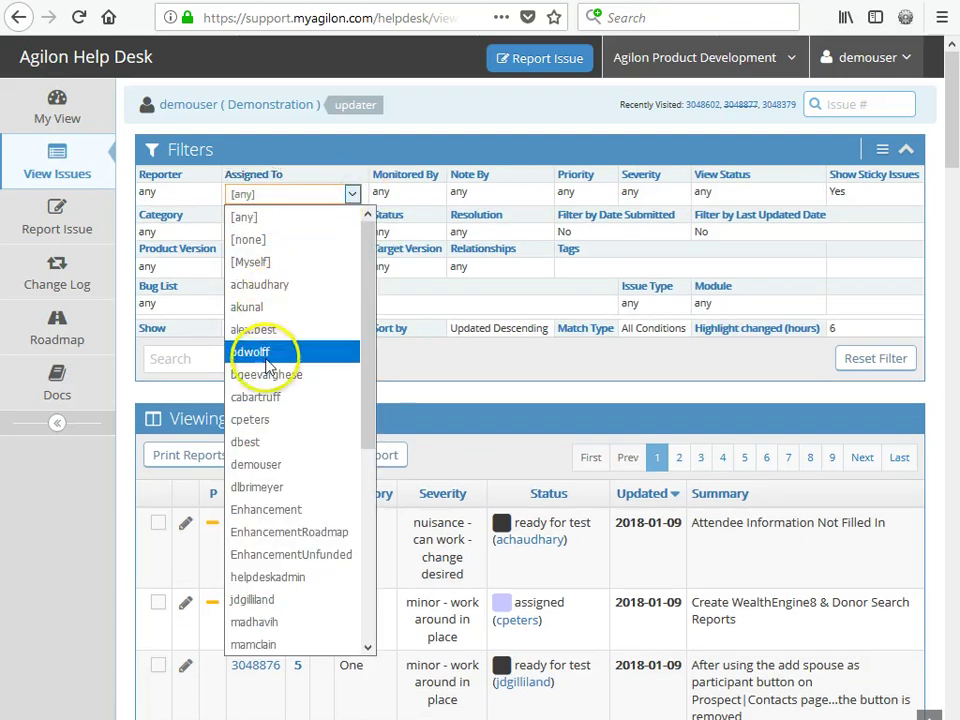
pyautogui.click(253, 463)
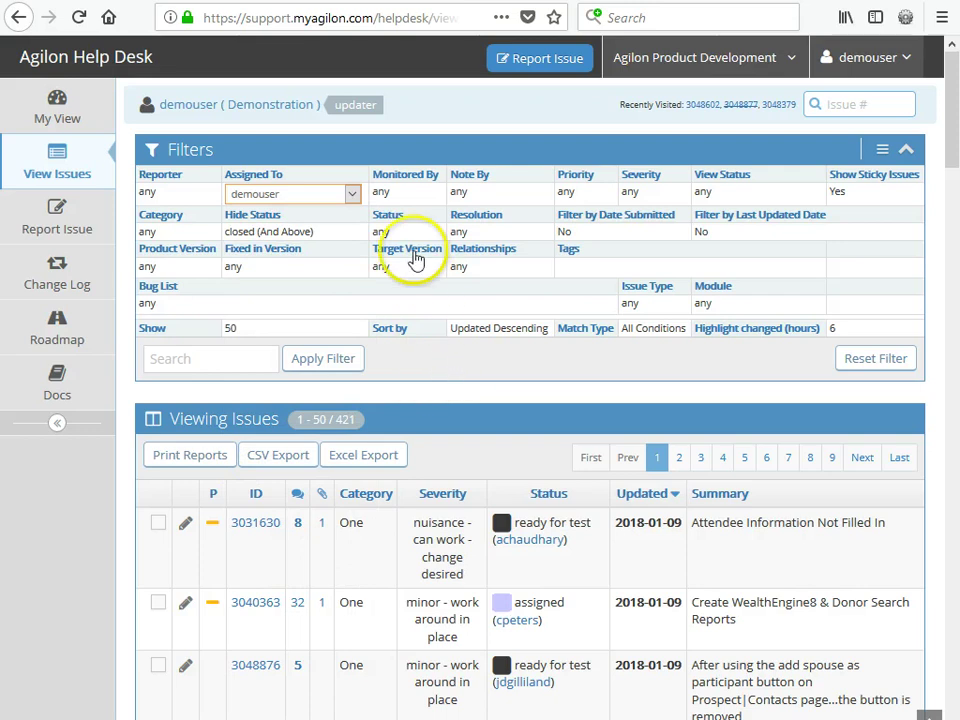
pyautogui.click(389, 217)
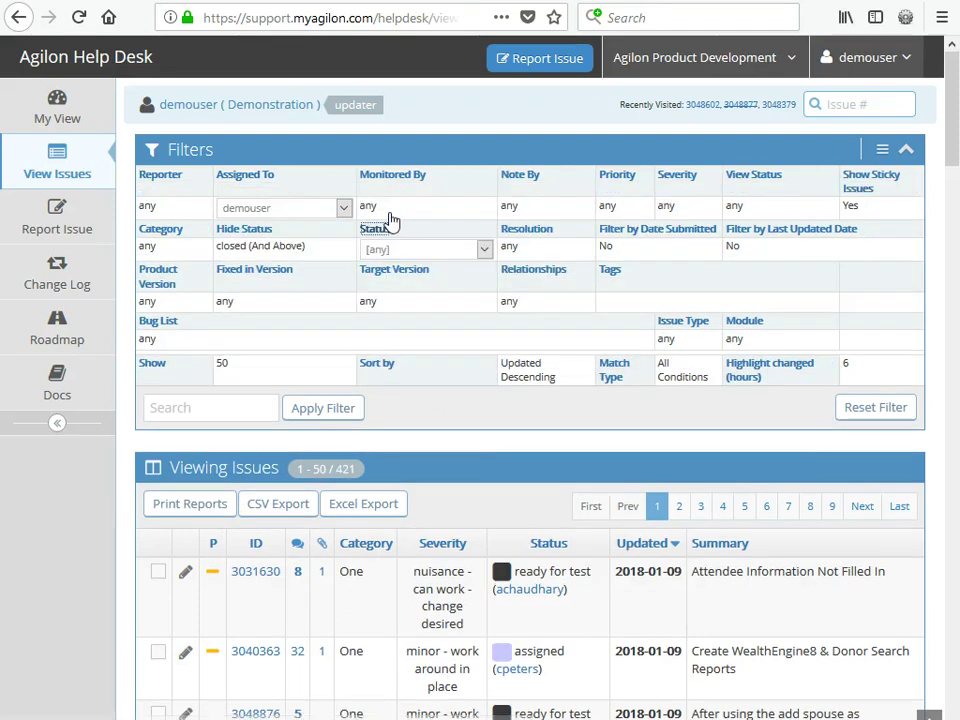
pyautogui.click(483, 253)
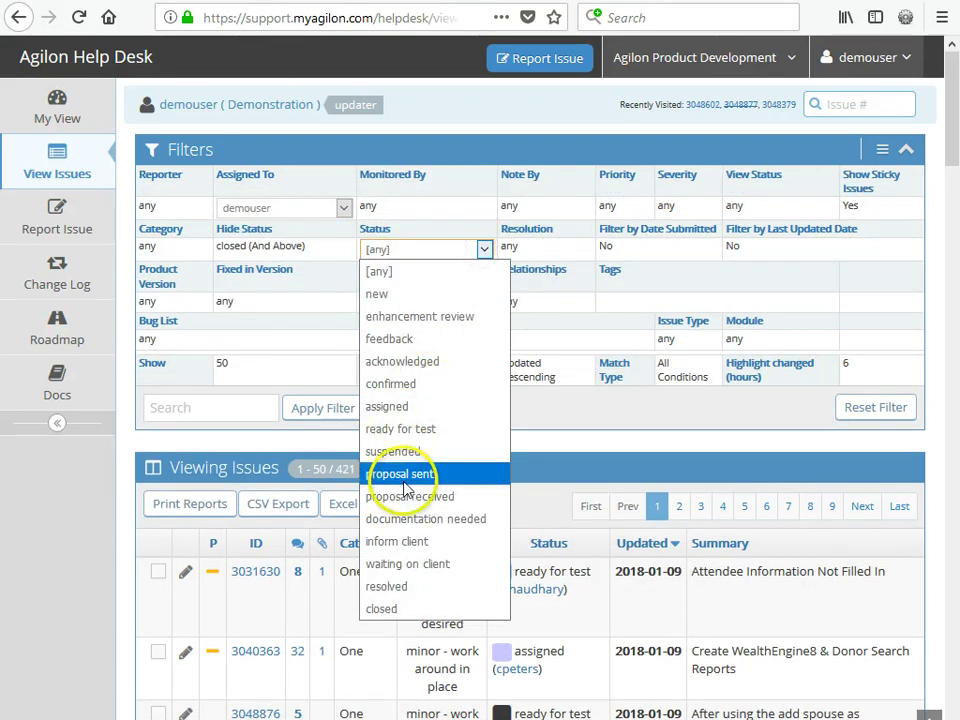
pyautogui.click(397, 590)
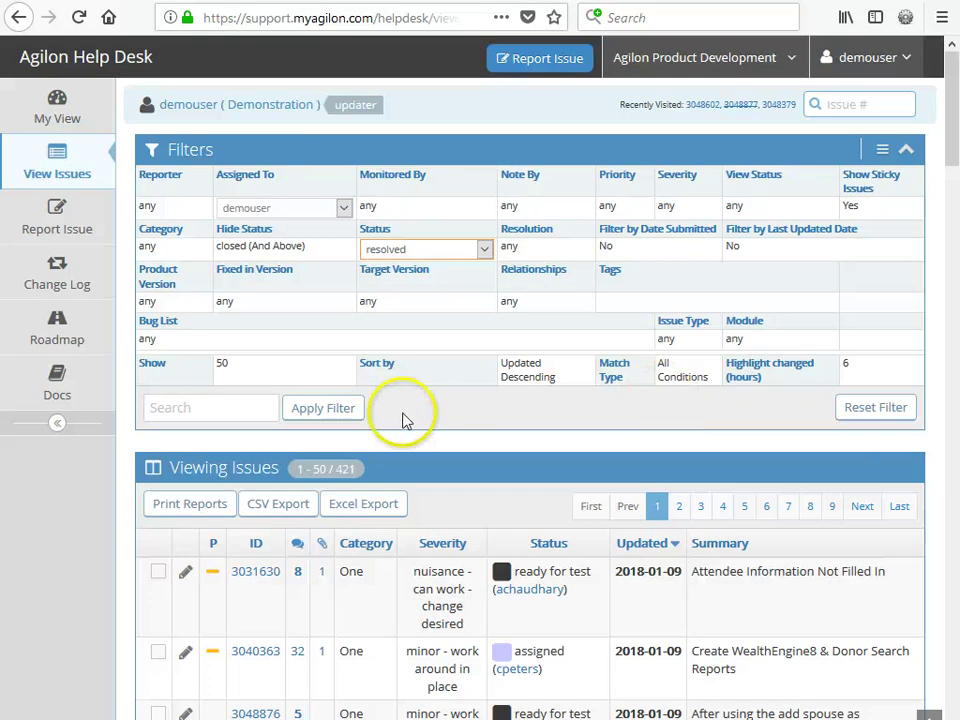
pyautogui.click(322, 410)
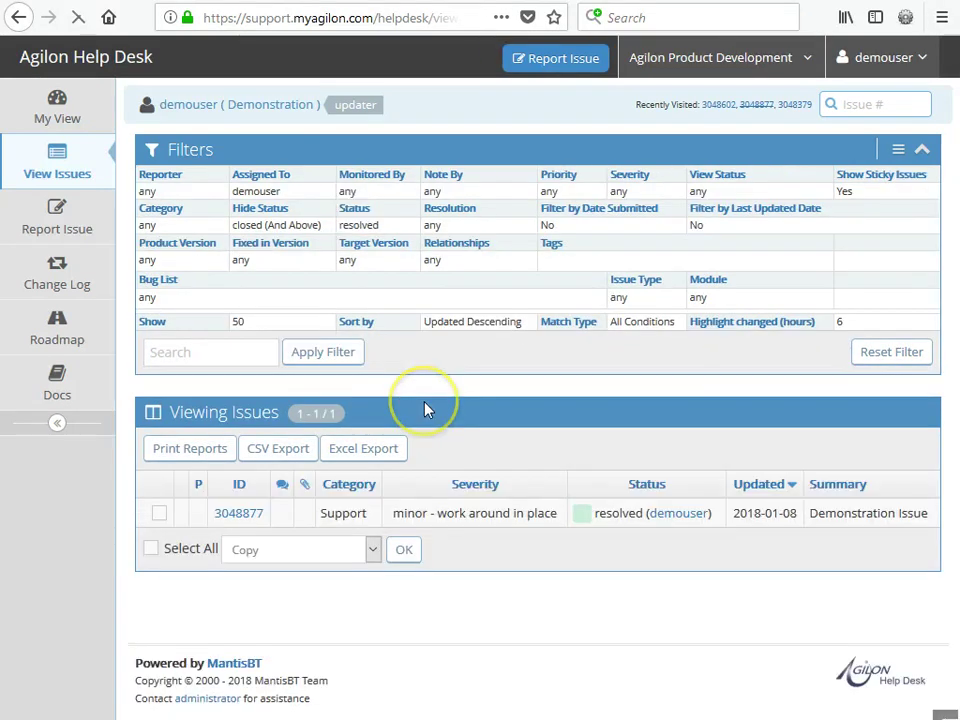
# - Start a new issue report with the category One and the reproducibility N/A
pyautogui.click(54, 215)
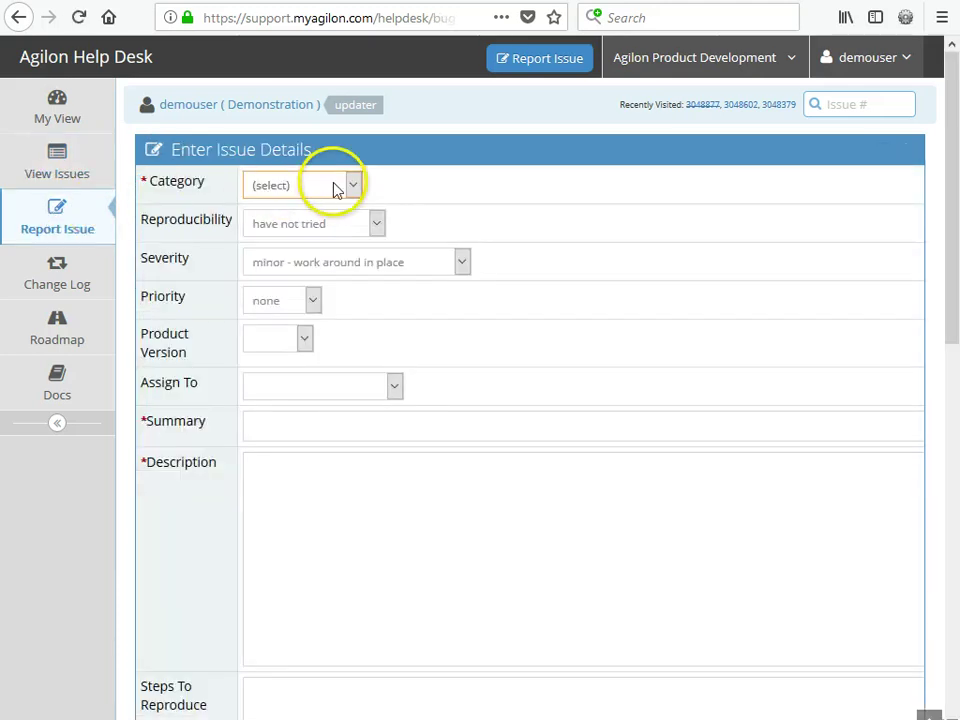
pyautogui.click(333, 186)
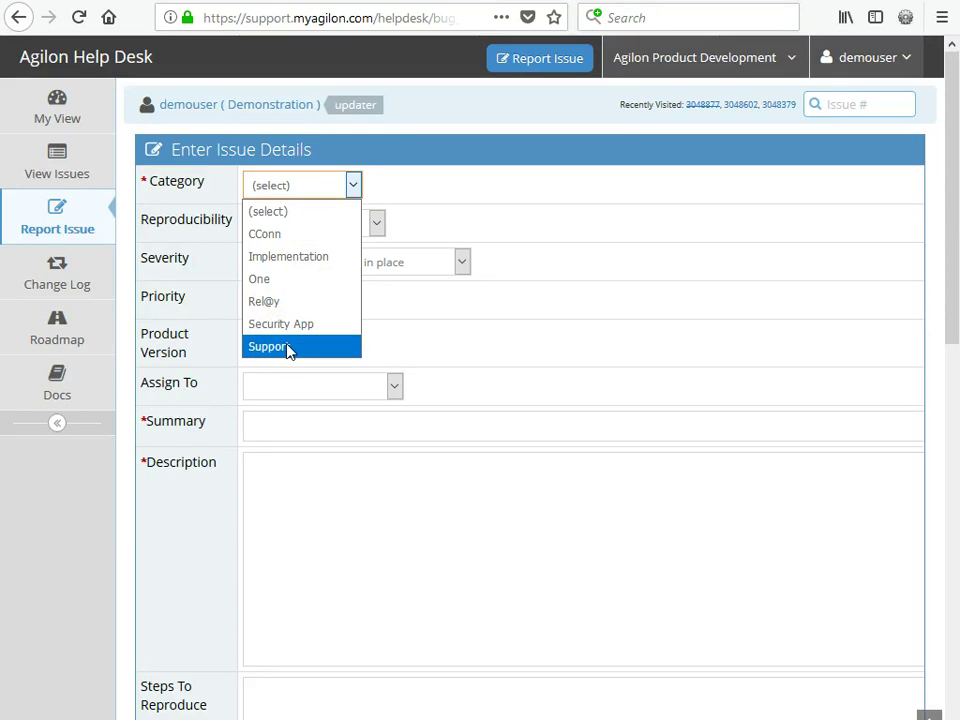
pyautogui.click(292, 279)
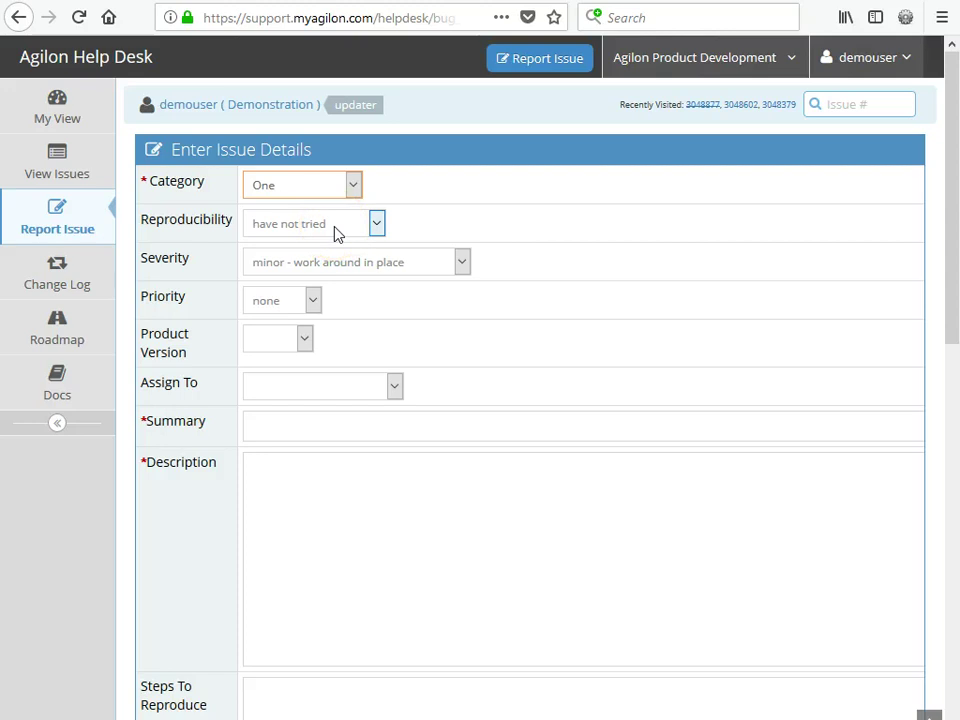
pyautogui.click(336, 227)
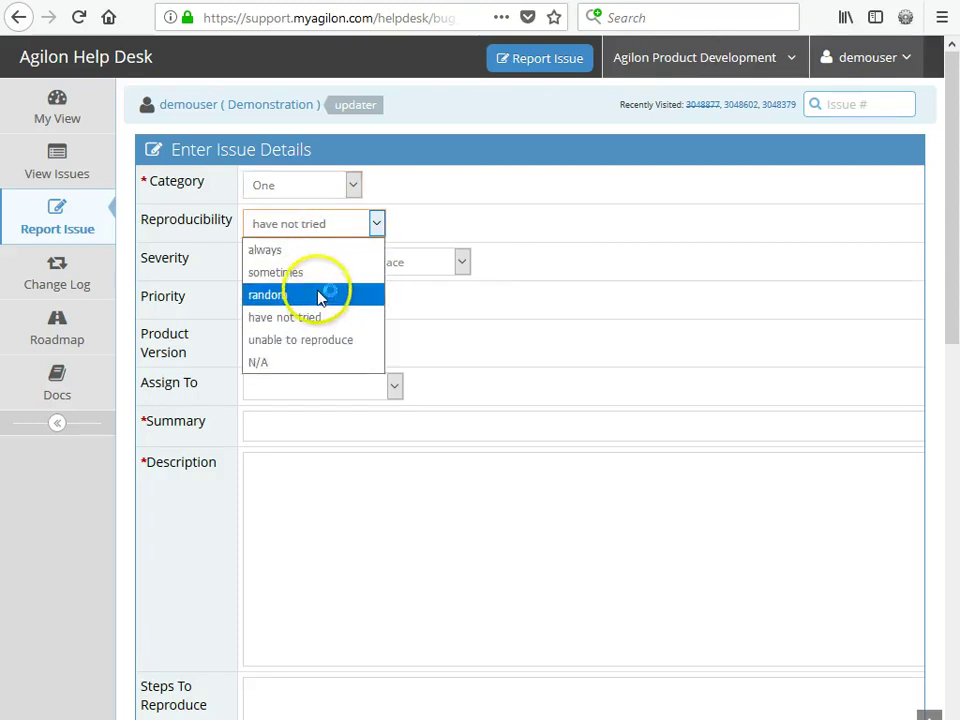
pyautogui.click(285, 364)
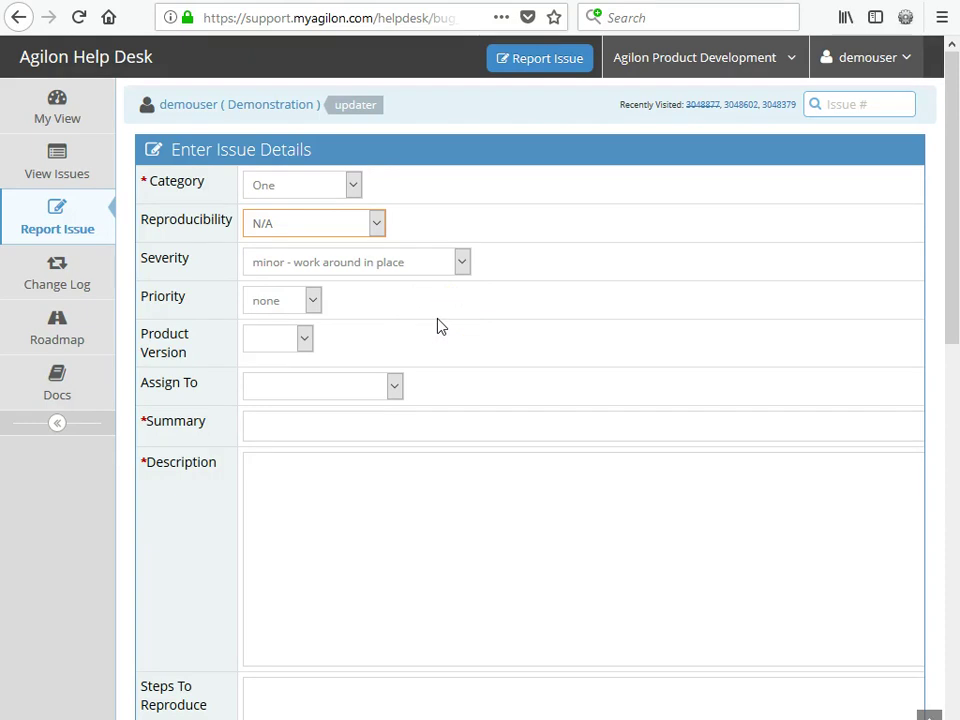
# - View the available severity and priority options of the new issue without changing them
pyautogui.click(393, 263)
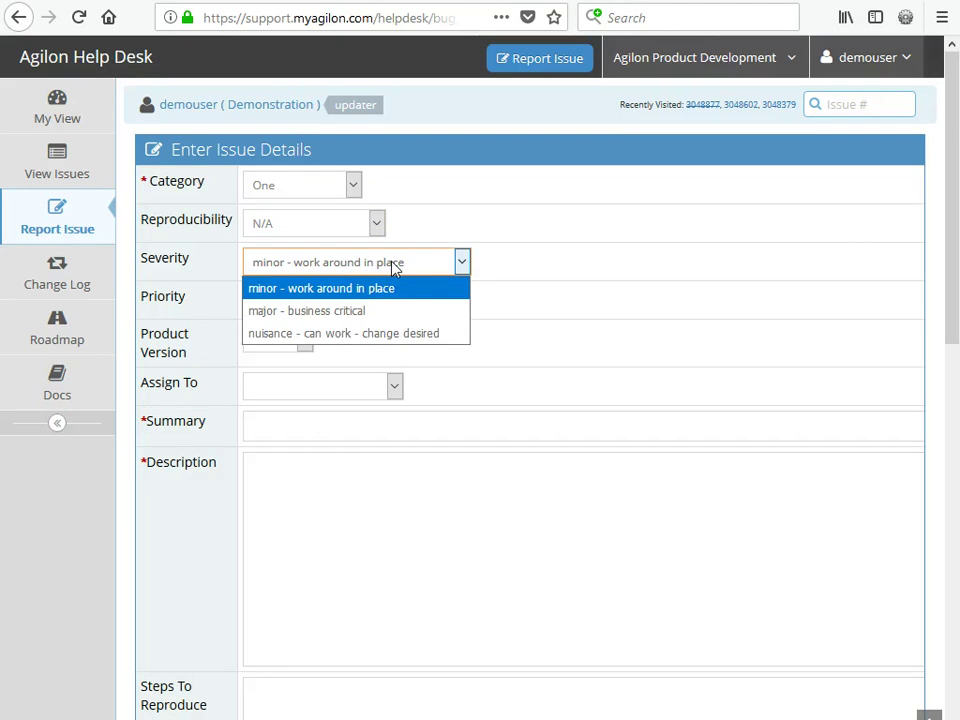
pyautogui.click(393, 264)
pyautogui.click(315, 303)
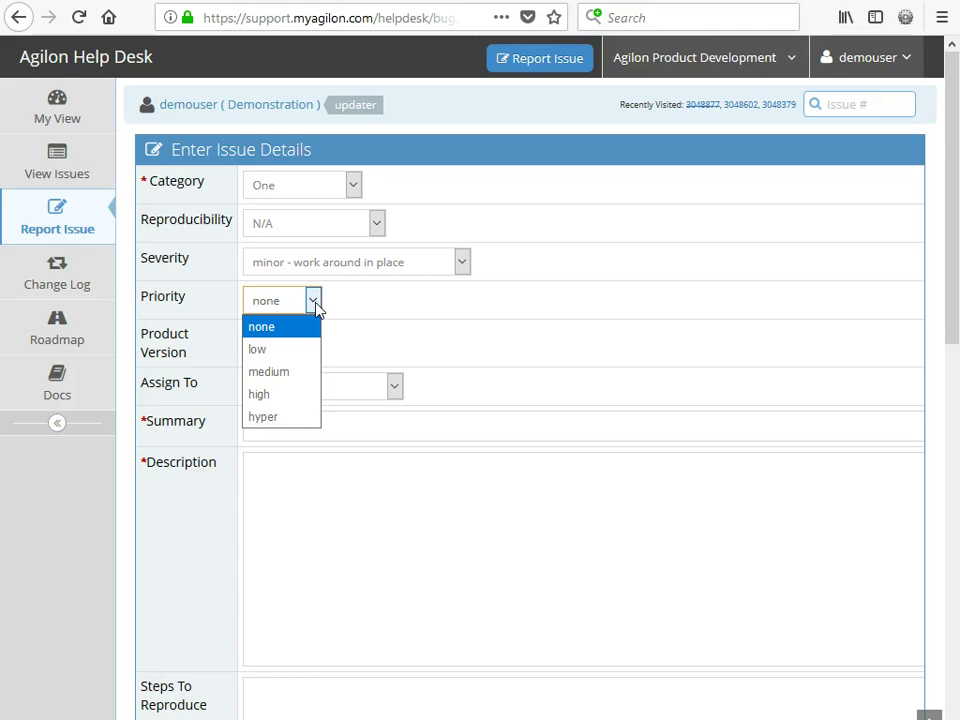
pyautogui.click(315, 302)
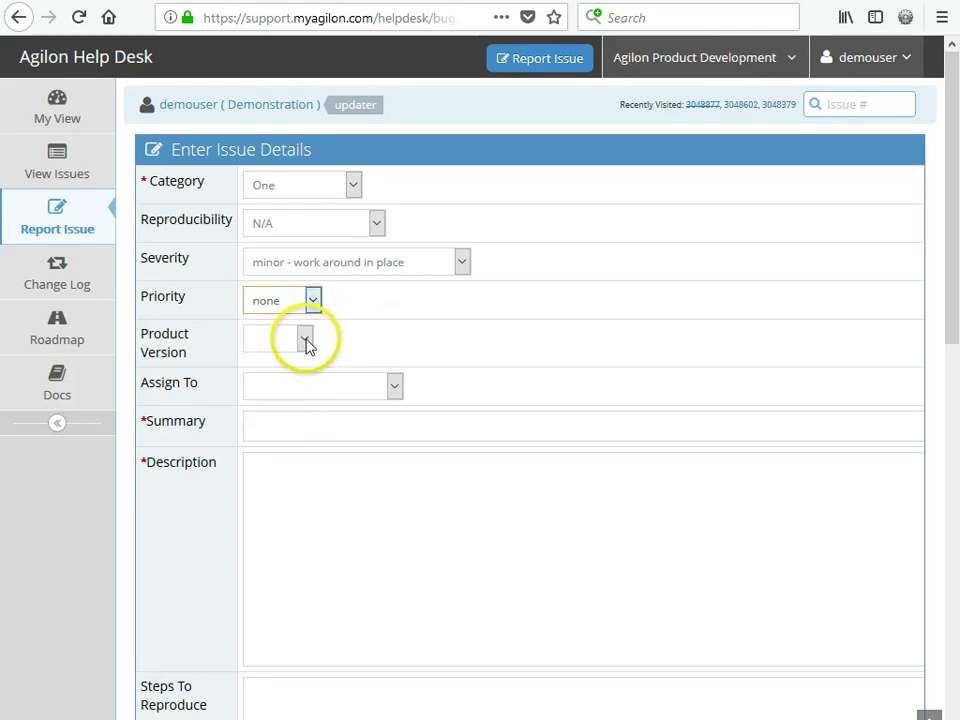
# - View the product versions and assignees offered for the new issue, leaving both fields empty
pyautogui.click(306, 342)
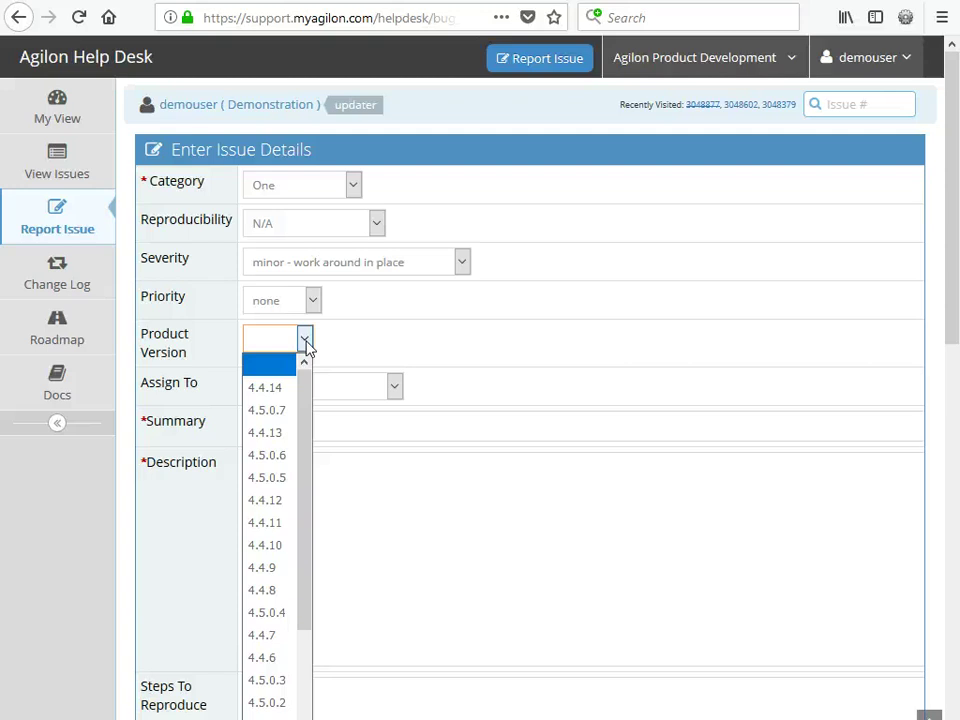
pyautogui.click(358, 342)
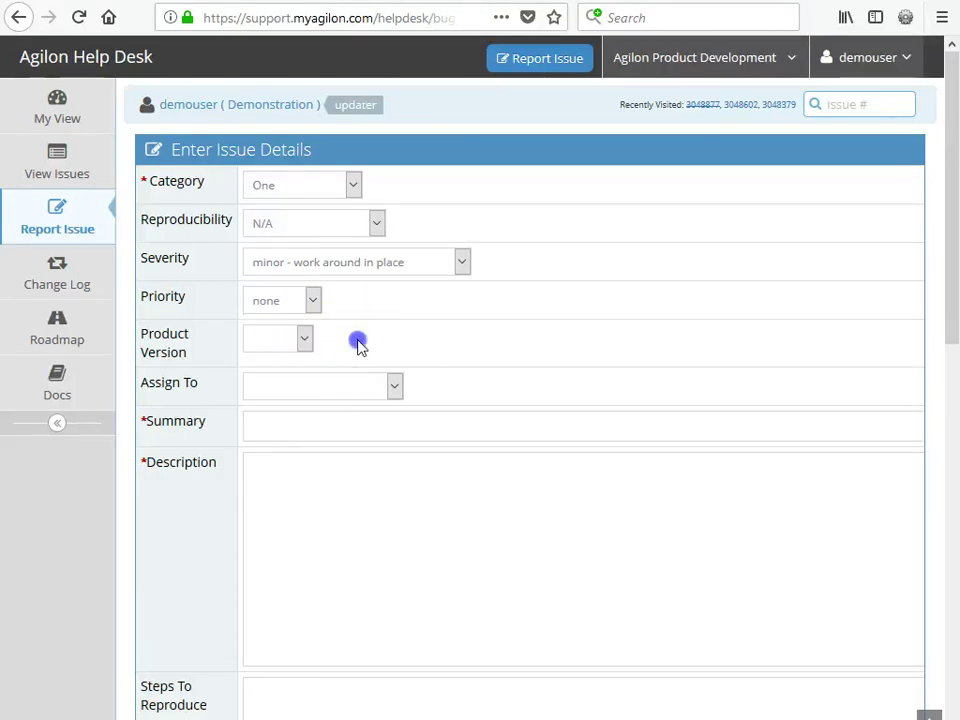
pyautogui.click(396, 388)
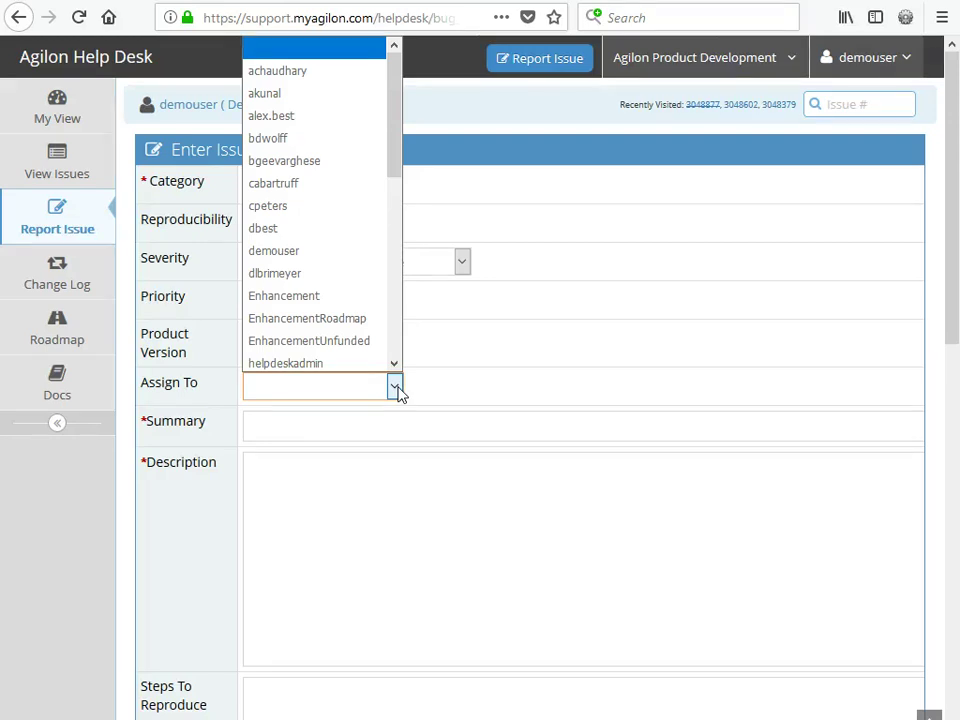
pyautogui.click(493, 344)
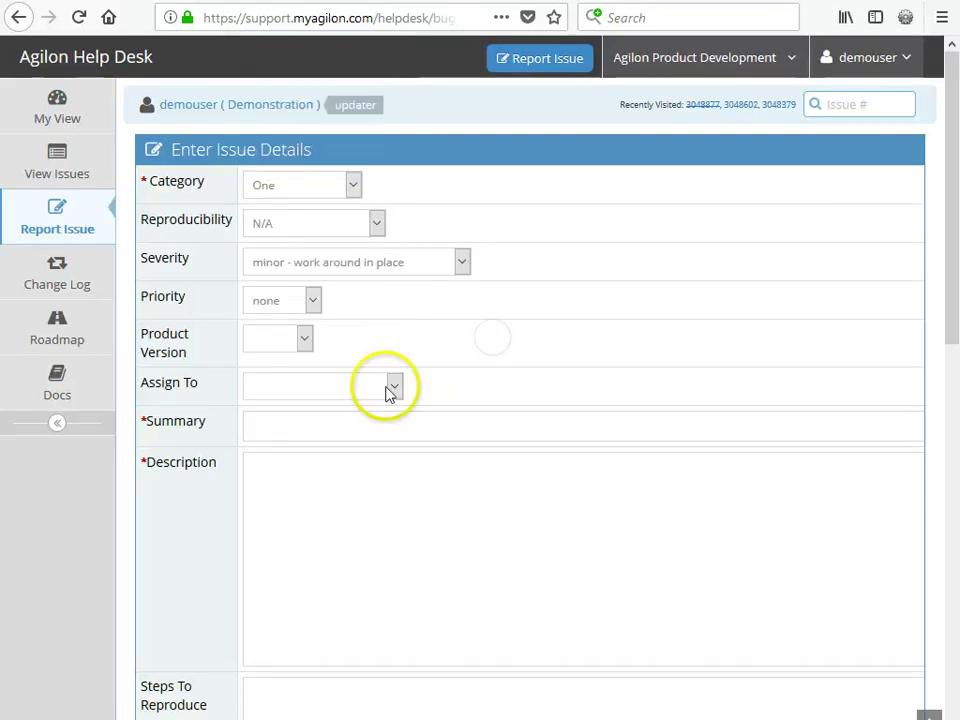
# - Look through the new issue's Summary, Description, Steps To Reproduce and Additional Information fields, down to the Issue Type
pyautogui.click(287, 426)
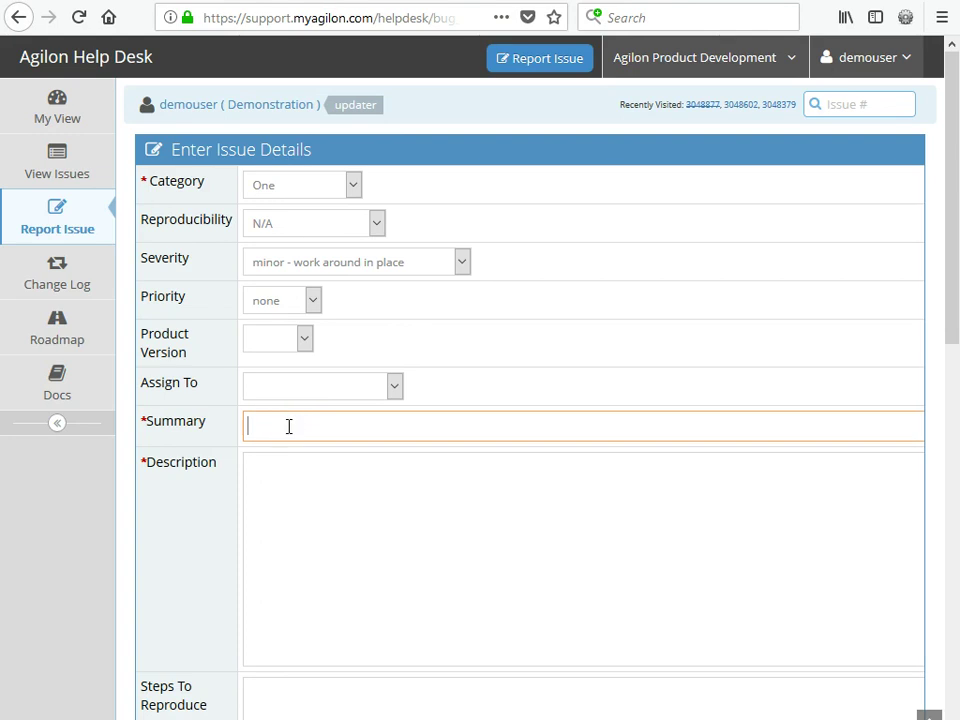
pyautogui.click(298, 486)
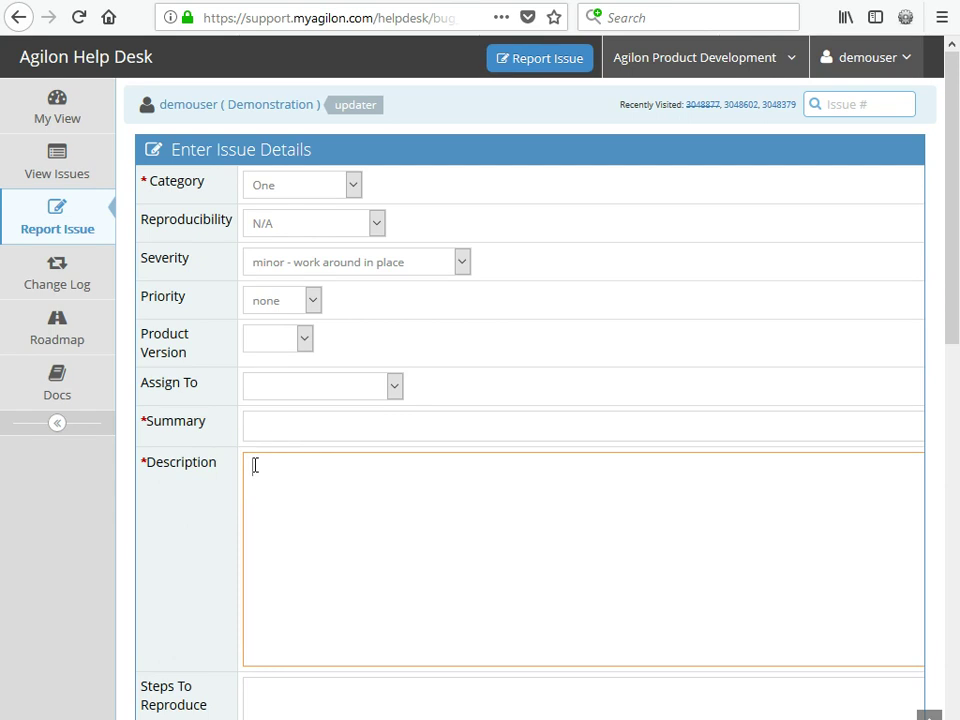
pyautogui.scroll(-3, 270, 424)
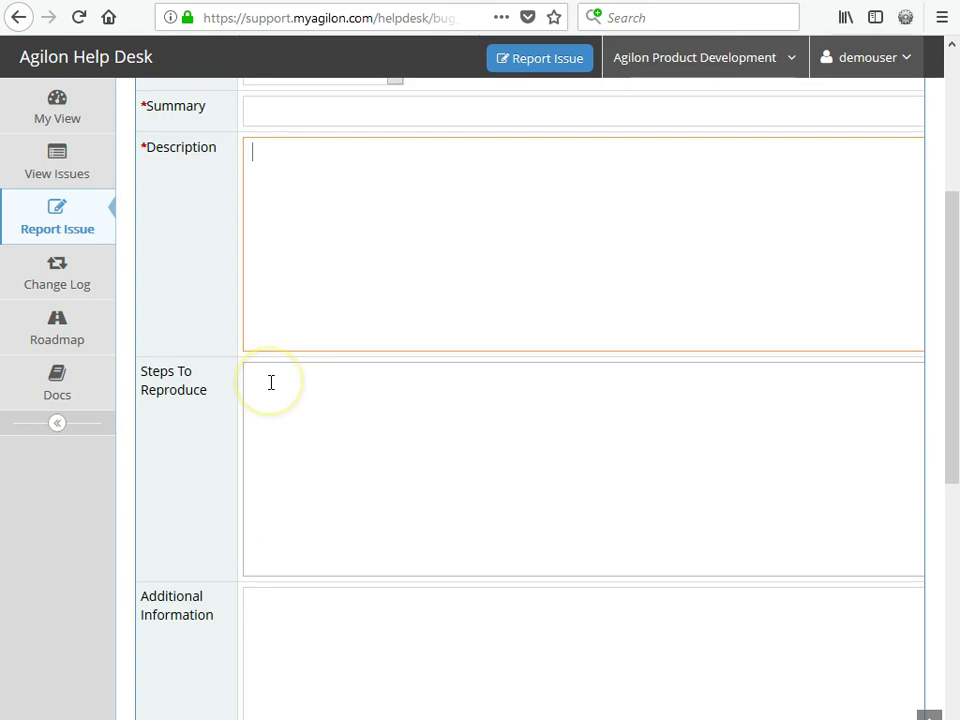
pyautogui.click(269, 381)
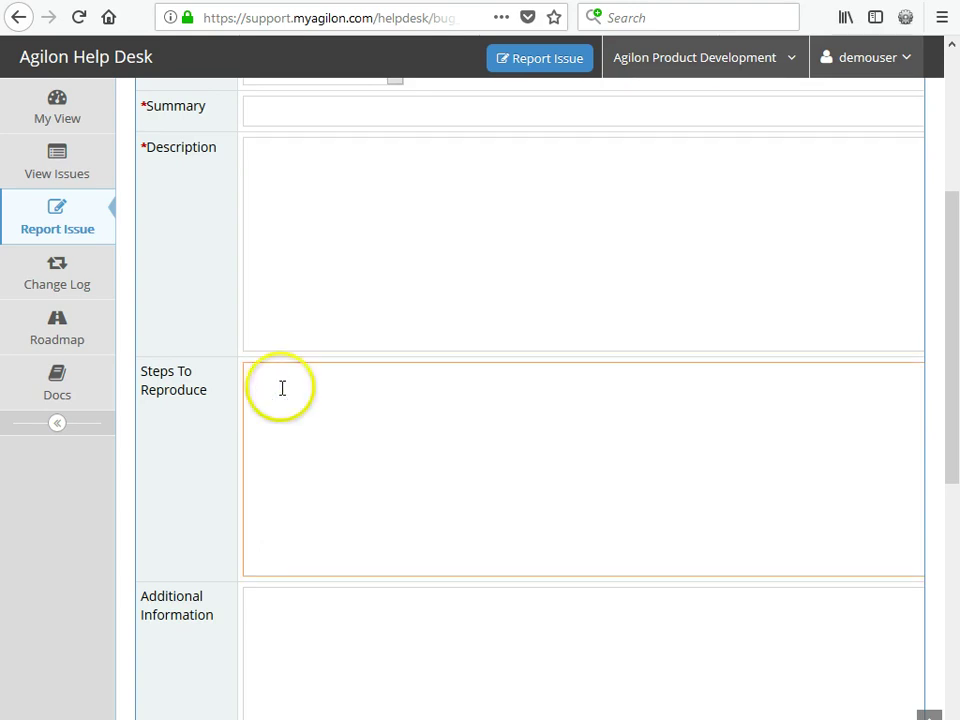
pyautogui.scroll(-2, 283, 388)
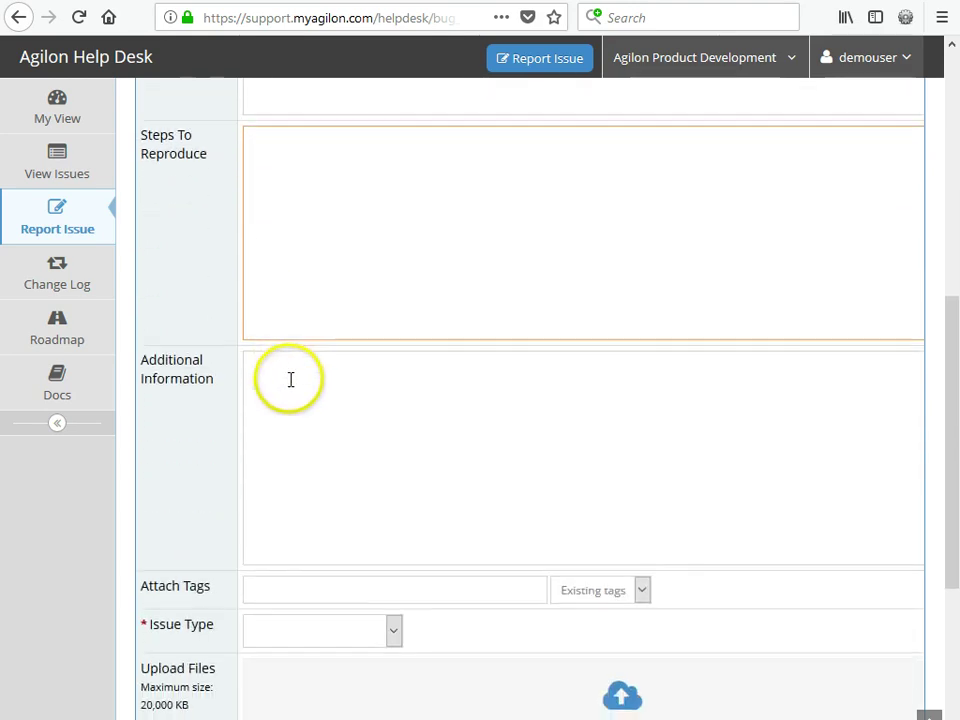
pyautogui.click(289, 378)
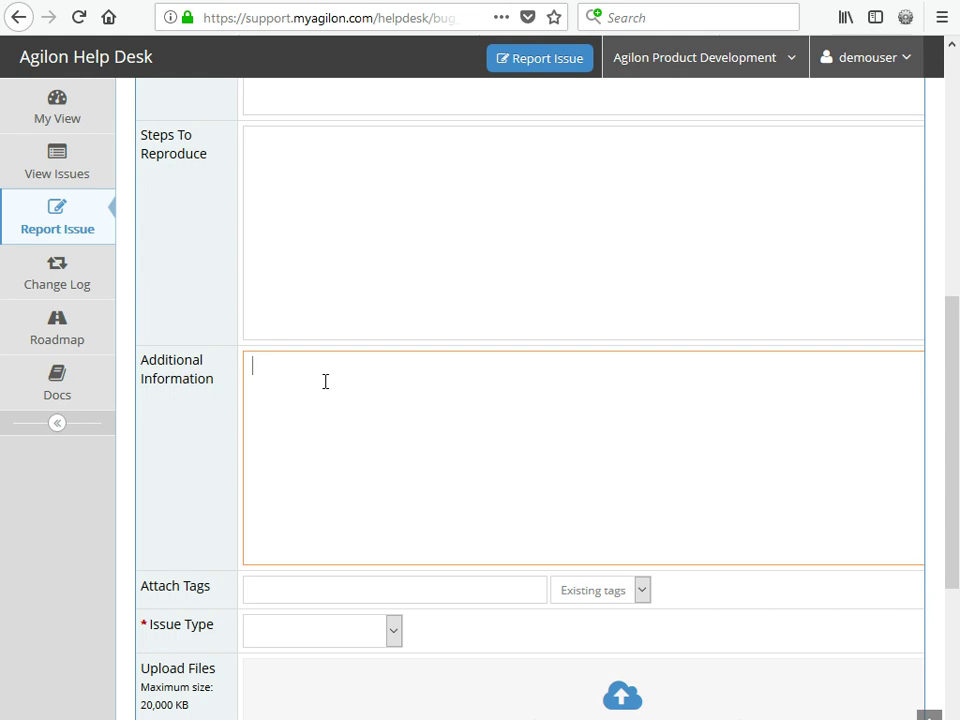
pyautogui.scroll(-2, 325, 381)
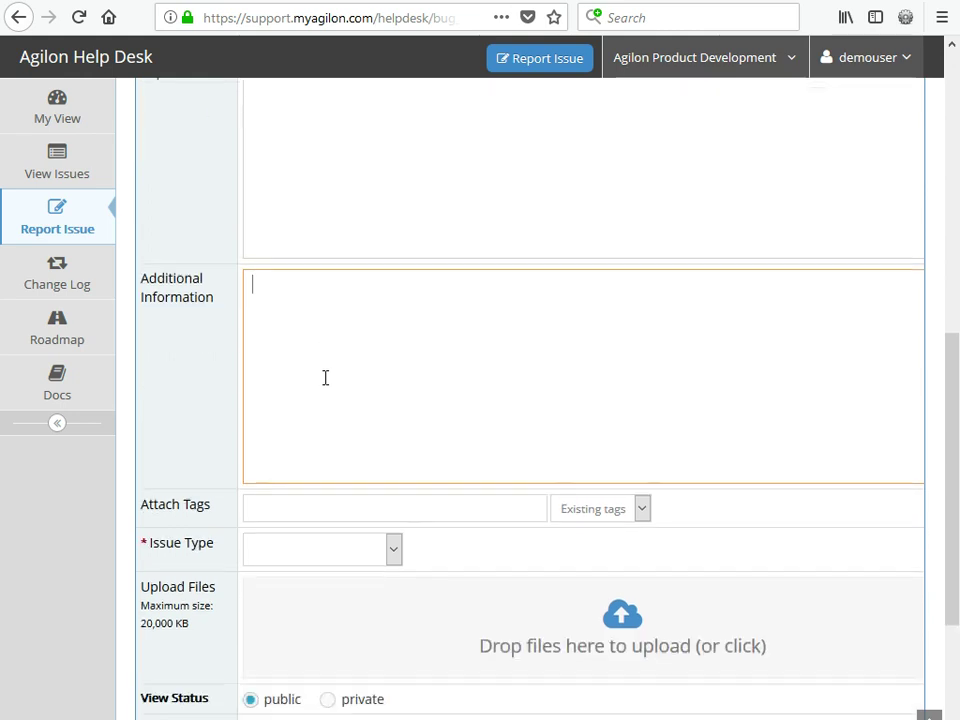
pyautogui.click(324, 375)
pyautogui.click(410, 477)
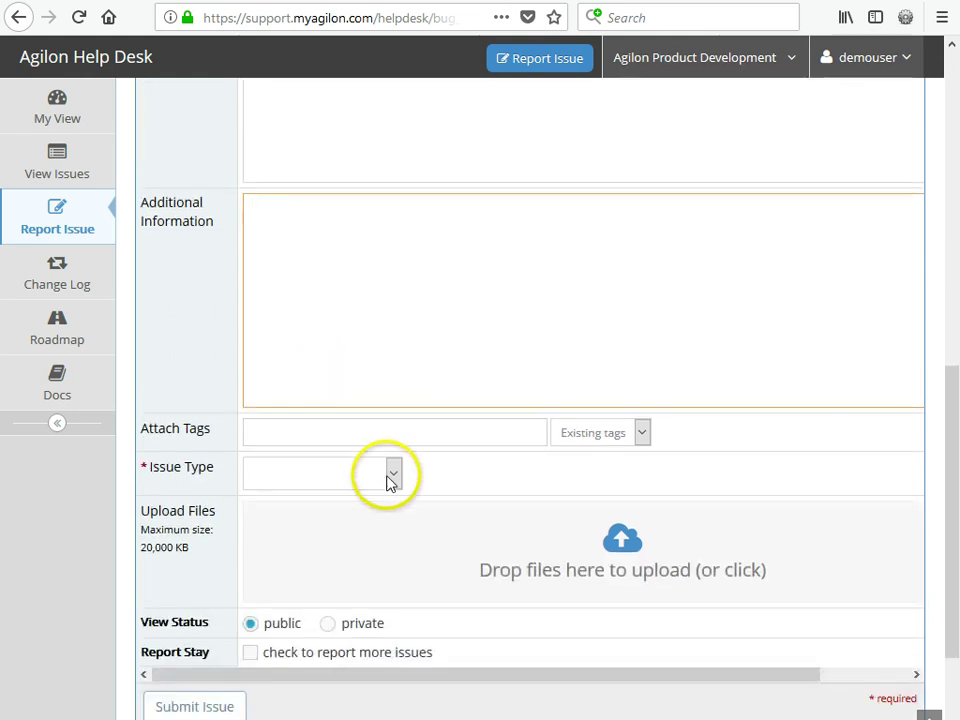
# - Set the new issue's type to Application and view the file selection for uploads without attaching a file
pyautogui.click(393, 477)
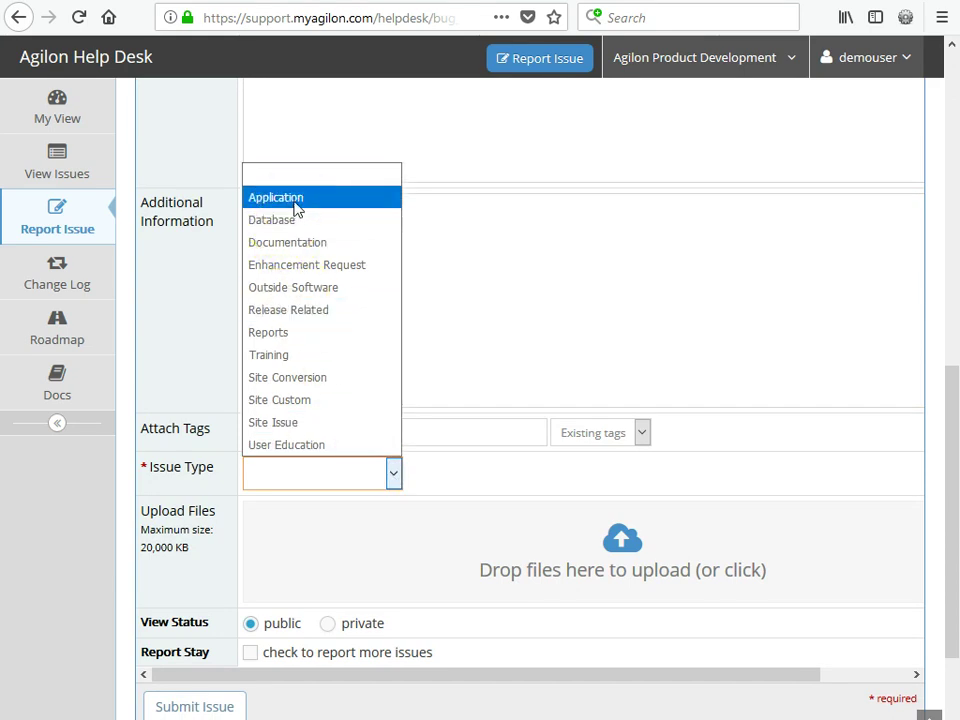
pyautogui.moveTo(296, 212)
pyautogui.mouseDown()
pyautogui.moveTo(287, 285)
pyautogui.moveTo(310, 388)
pyautogui.moveTo(285, 315)
pyautogui.moveTo(281, 198)
pyautogui.mouseUp()
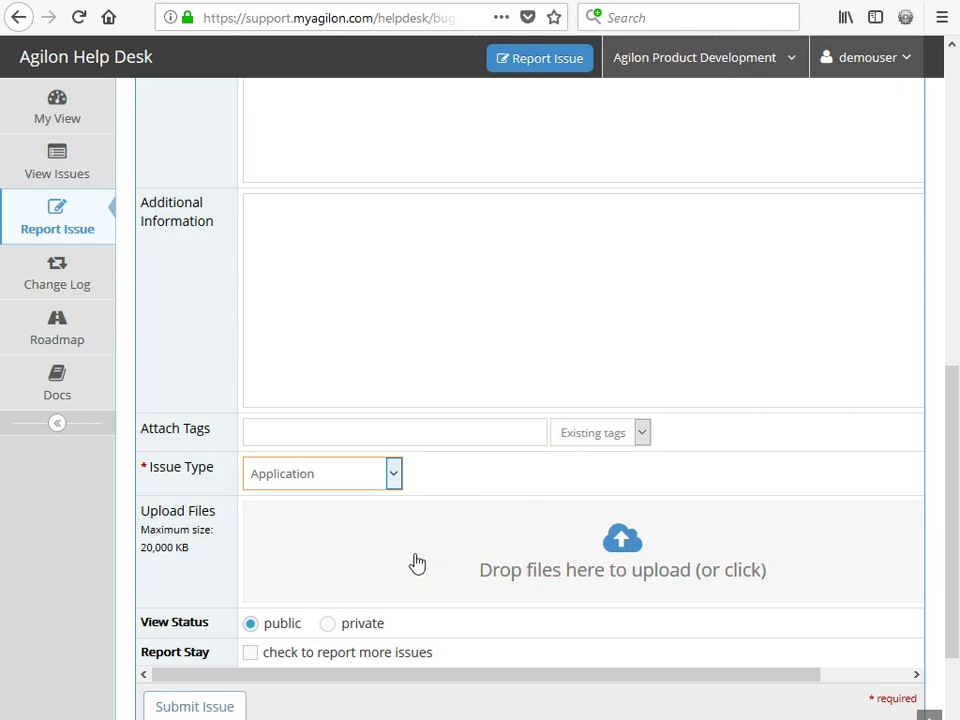
pyautogui.click(624, 548)
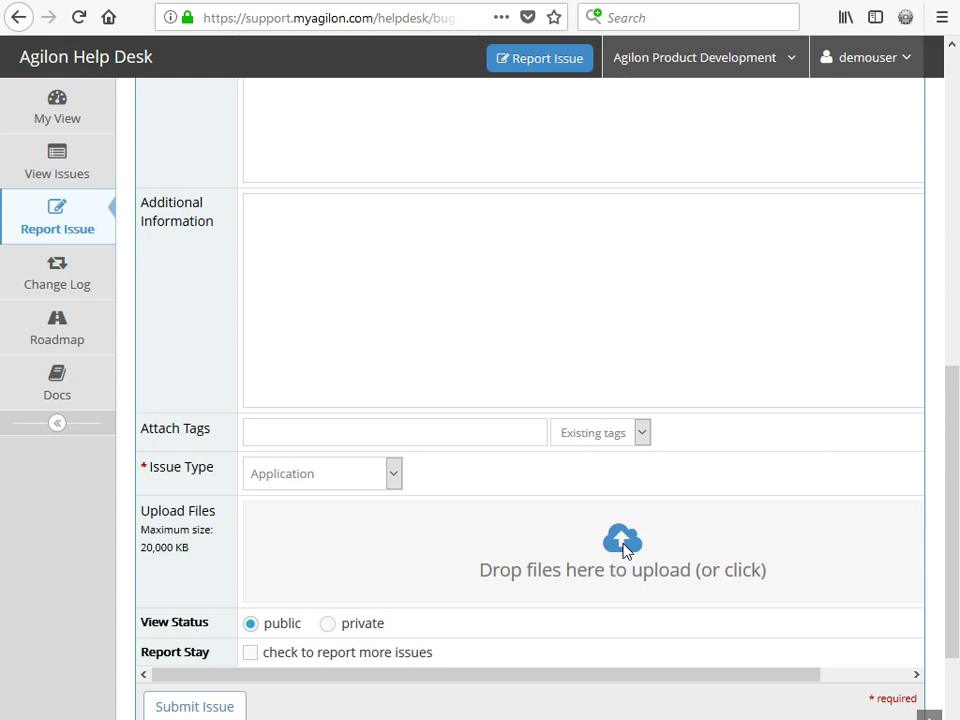
pyautogui.click(621, 562)
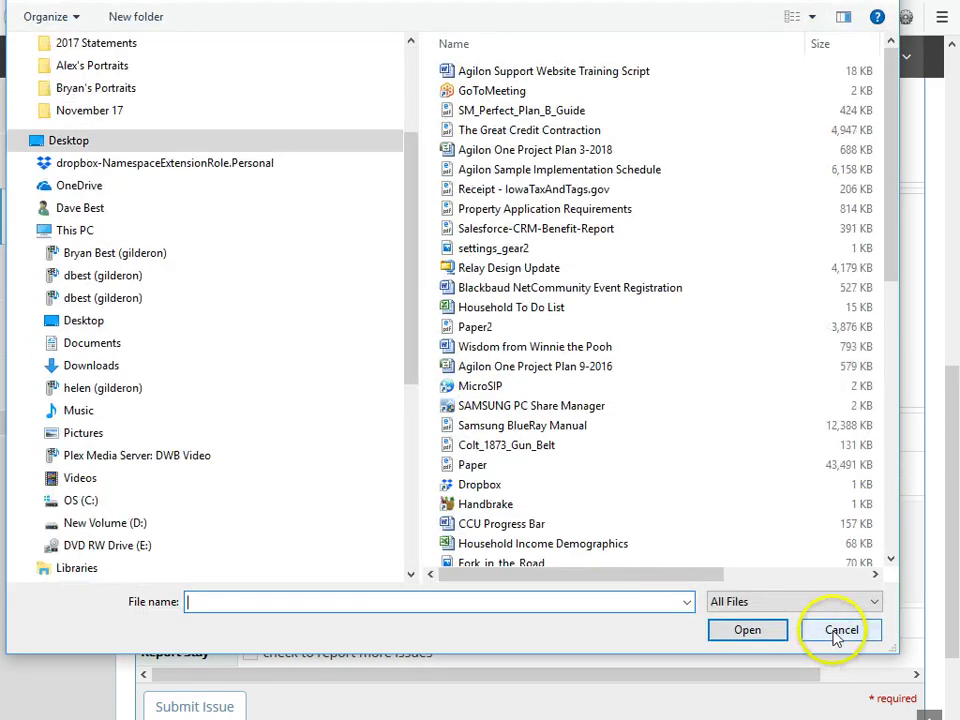
pyautogui.click(833, 637)
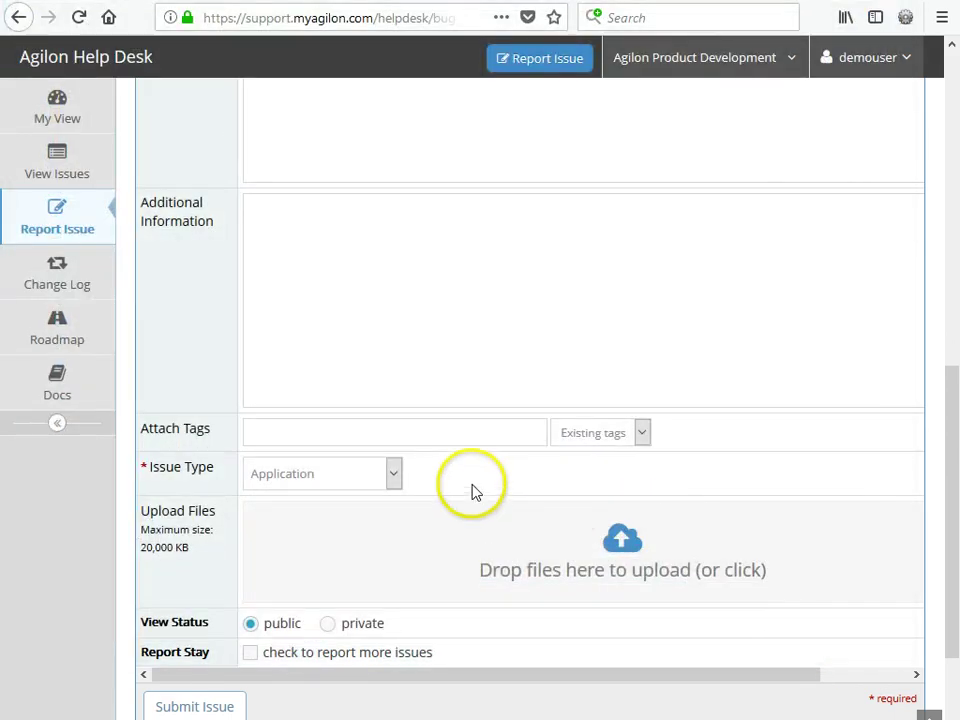
# - Enable the Report Stay option for reporting more issues, then return to the start of the unsubmitted form
pyautogui.scroll(-3, 465, 480)
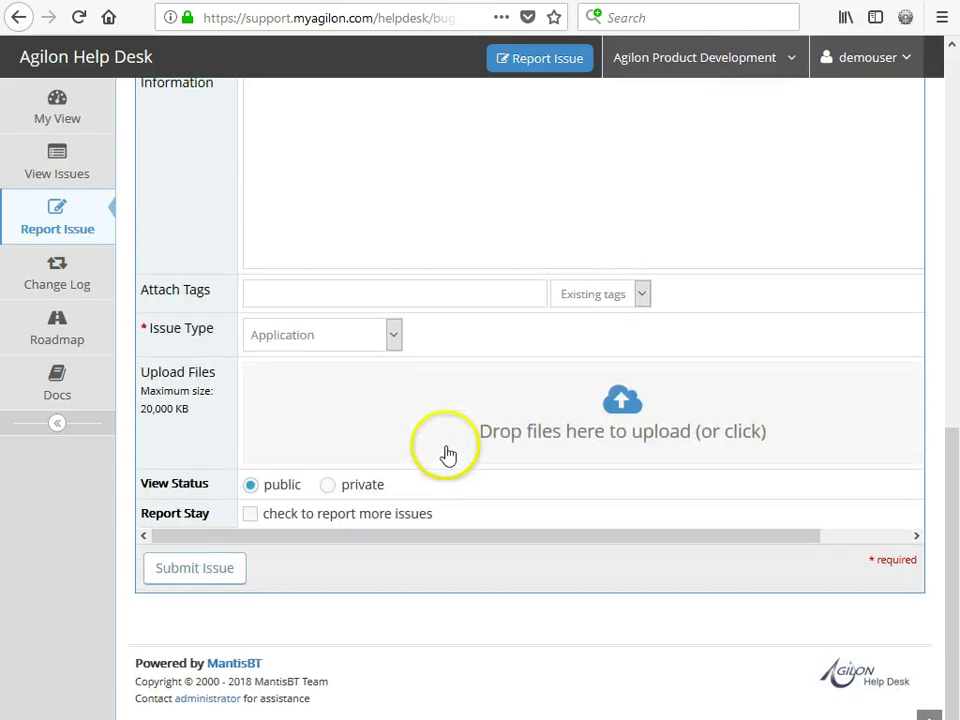
pyautogui.click(252, 518)
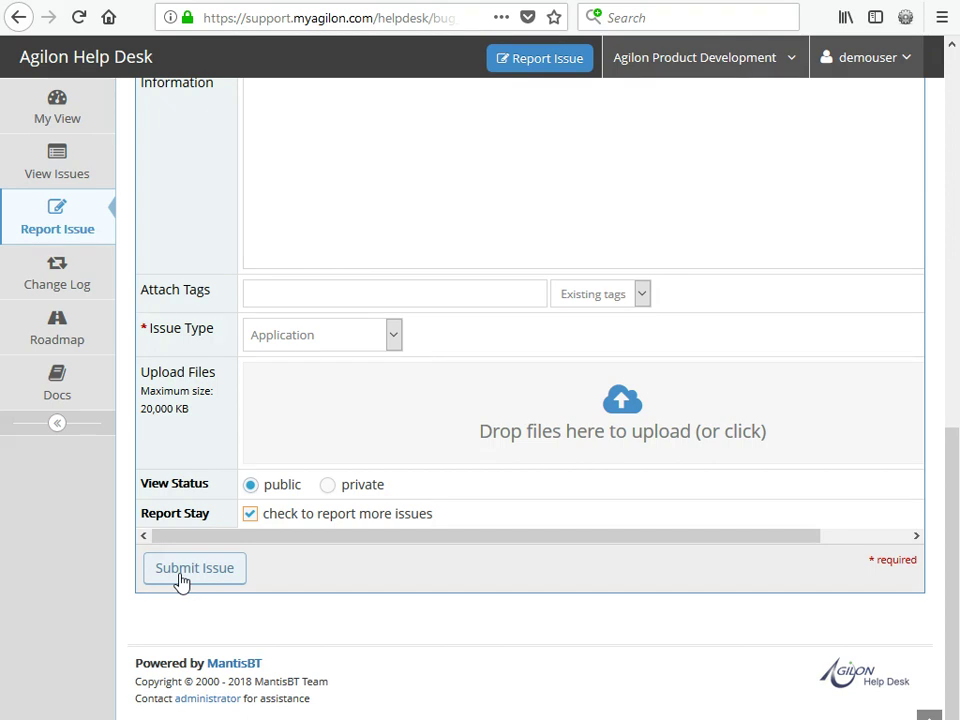
pyautogui.scroll(10, 180, 583)
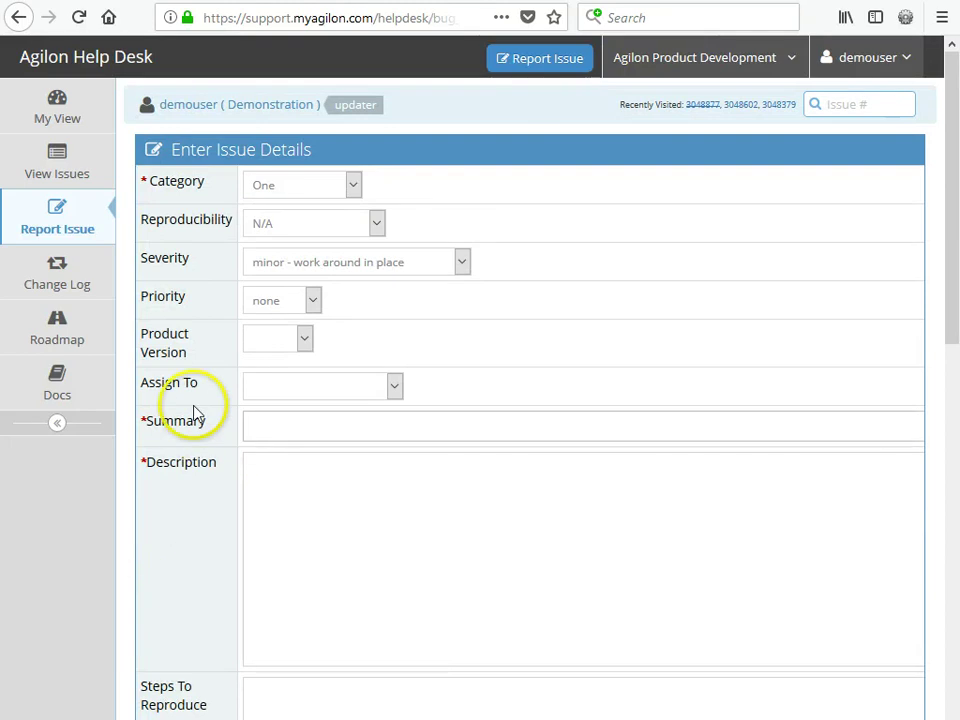
# - List the resolved issues from the My View overview and open the Demonstration Issue
pyautogui.click(57, 104)
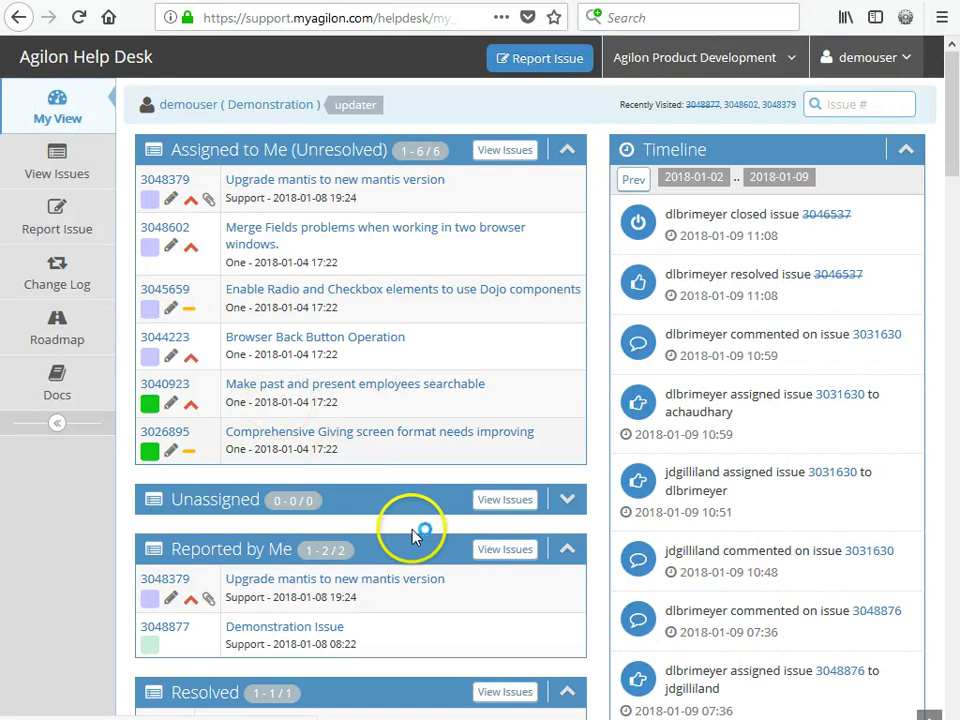
pyautogui.scroll(-1, 480, 600)
pyautogui.scroll(-3, 472, 588)
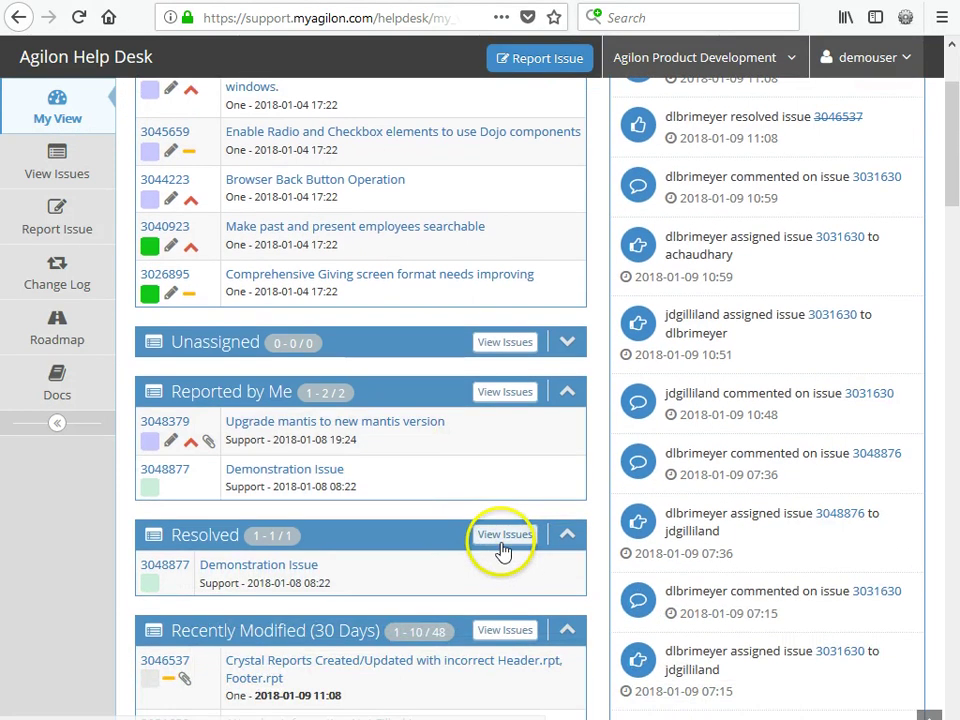
pyautogui.click(507, 543)
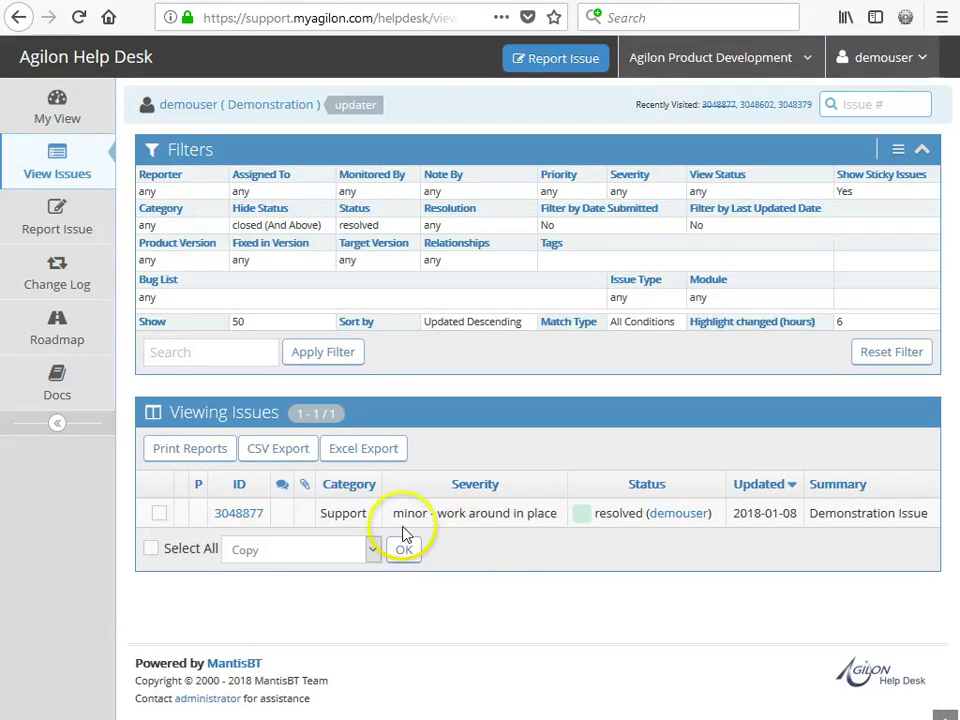
pyautogui.click(231, 518)
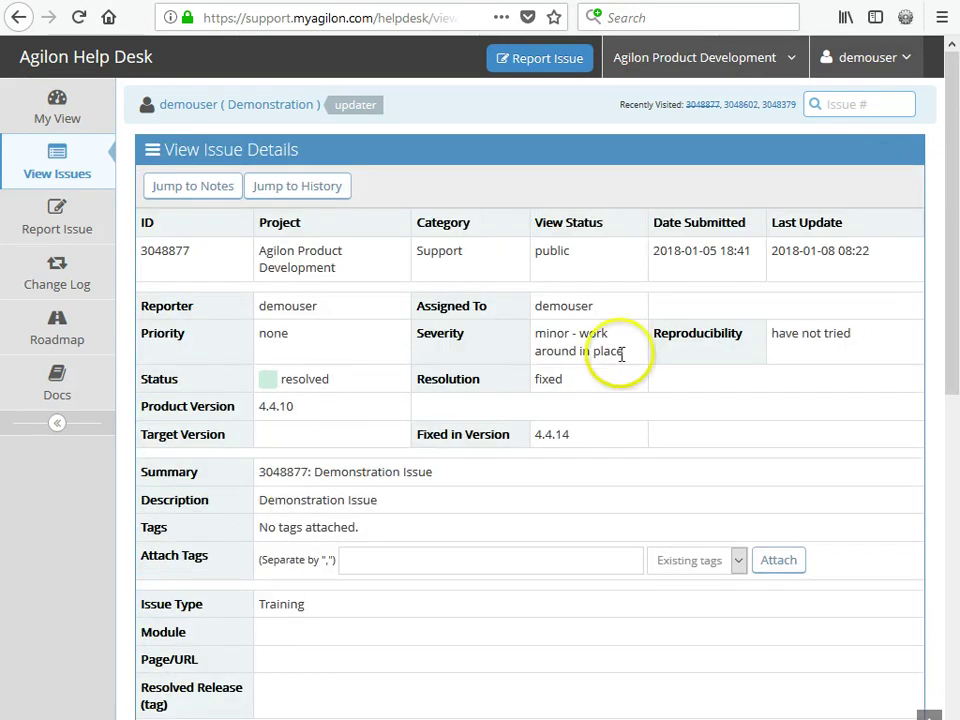
# - Examine the resolved Demonstration Issue's details, down to its Monitor, Reopen and Close options
pyautogui.click(953, 302)
pyautogui.moveTo(953, 302); pyautogui.dragTo(930, 328)
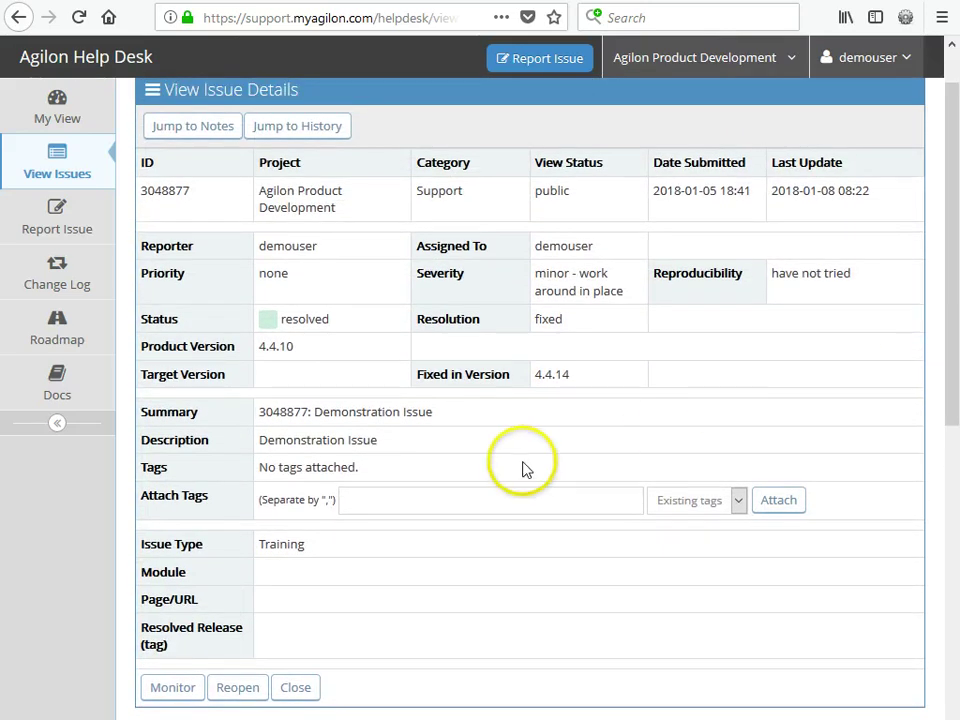
pyautogui.click(296, 697)
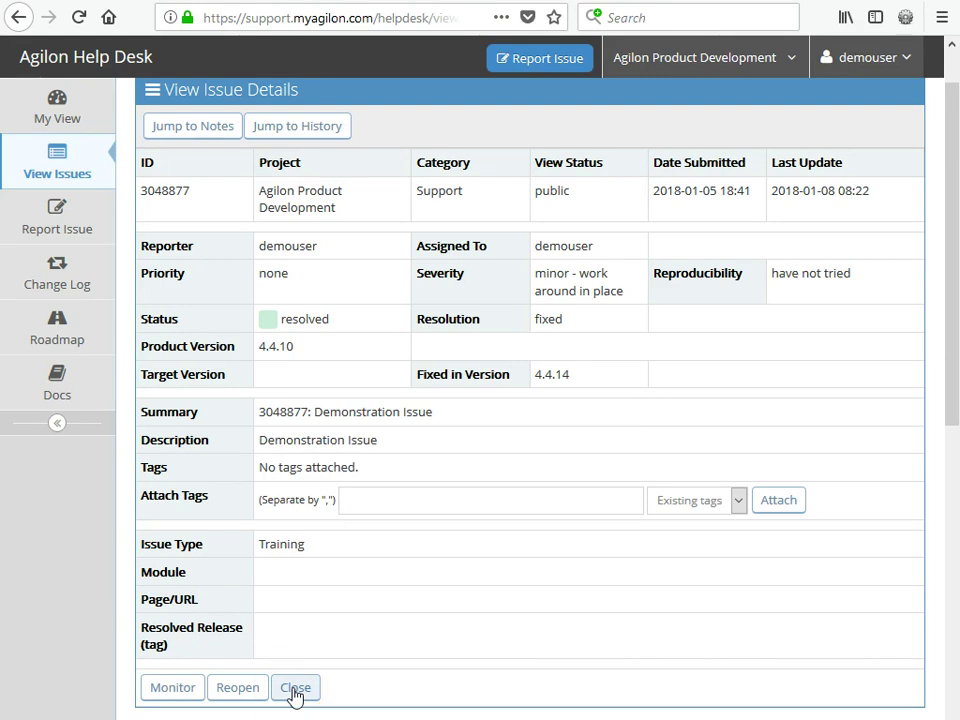
pyautogui.click(237, 696)
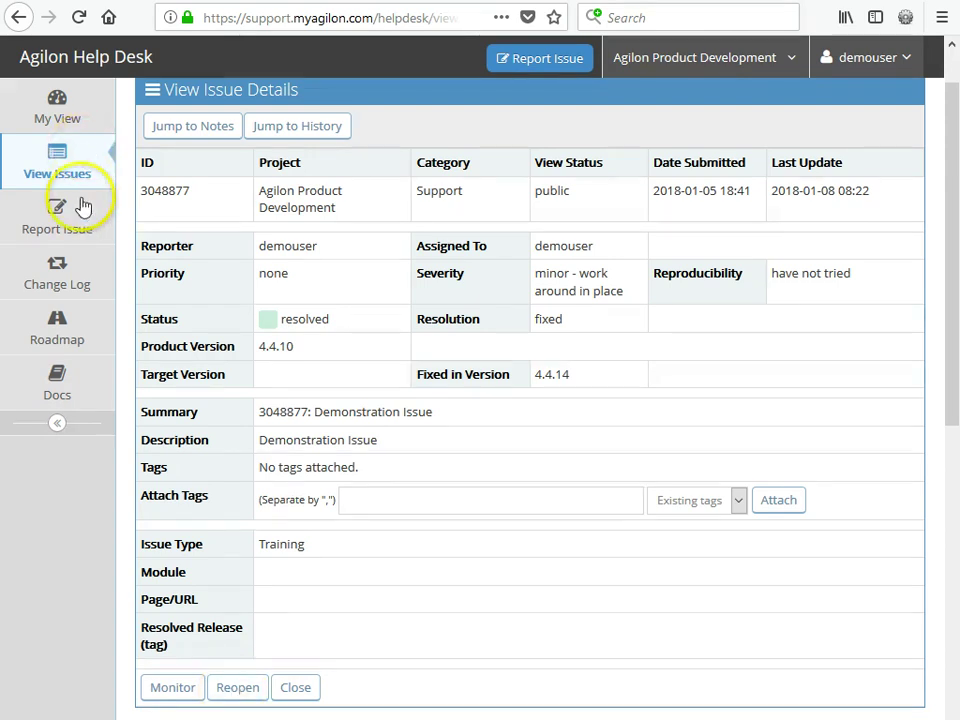
# - View the Change Log, Roadmap and Docs pages of the Agilon Product Development project
pyautogui.click(66, 280)
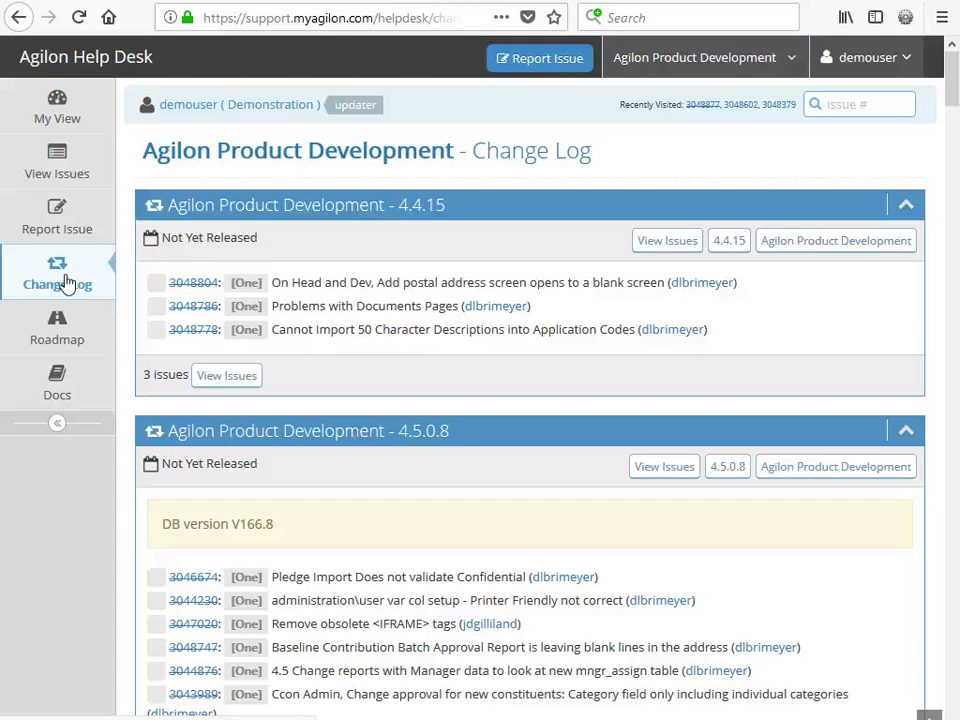
pyautogui.click(62, 328)
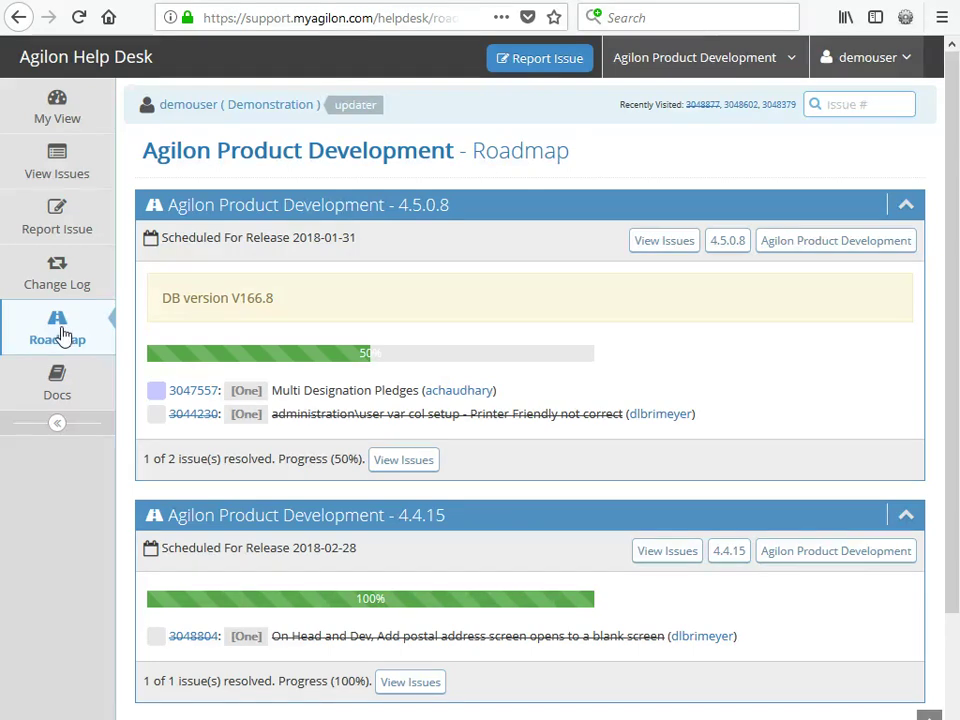
pyautogui.click(59, 378)
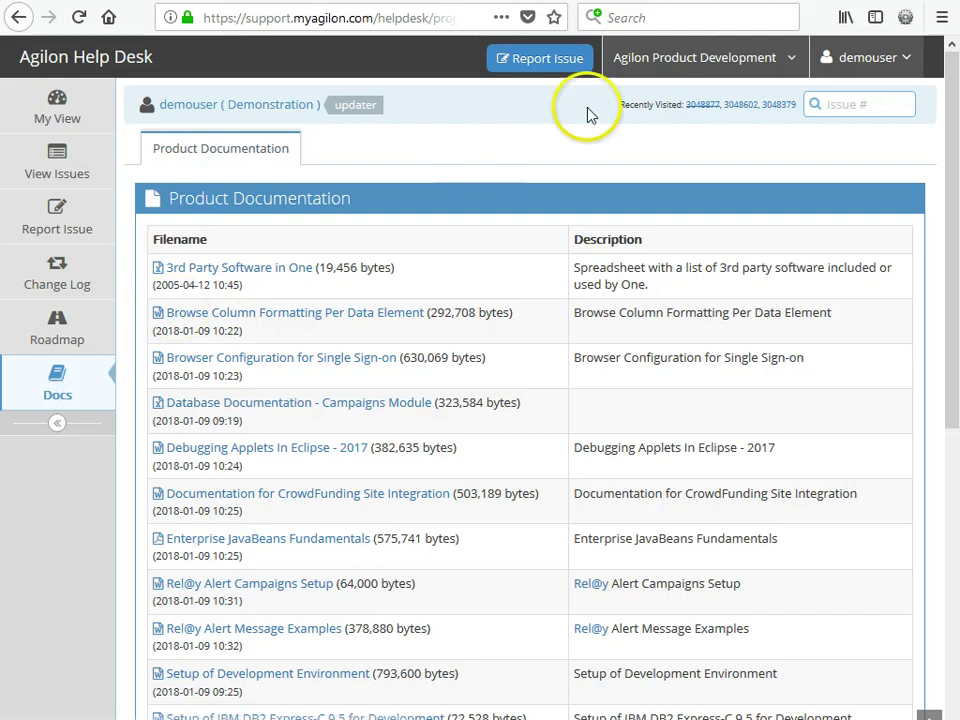
# - Switch the current project to Agilon Product Documentation and show its My View overview
pyautogui.click(745, 58)
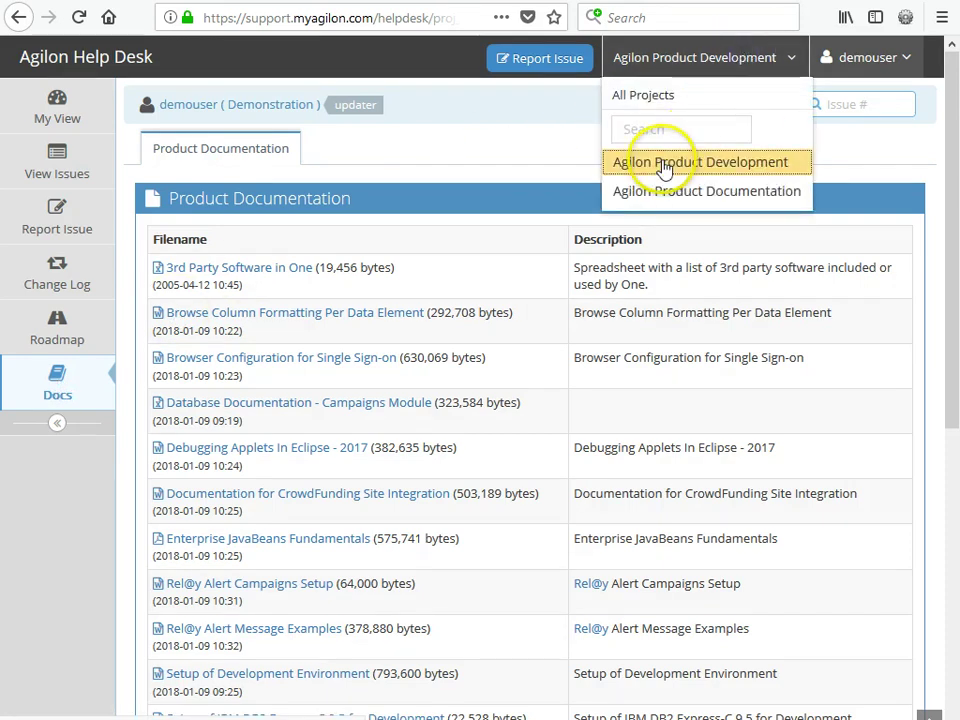
pyautogui.click(729, 197)
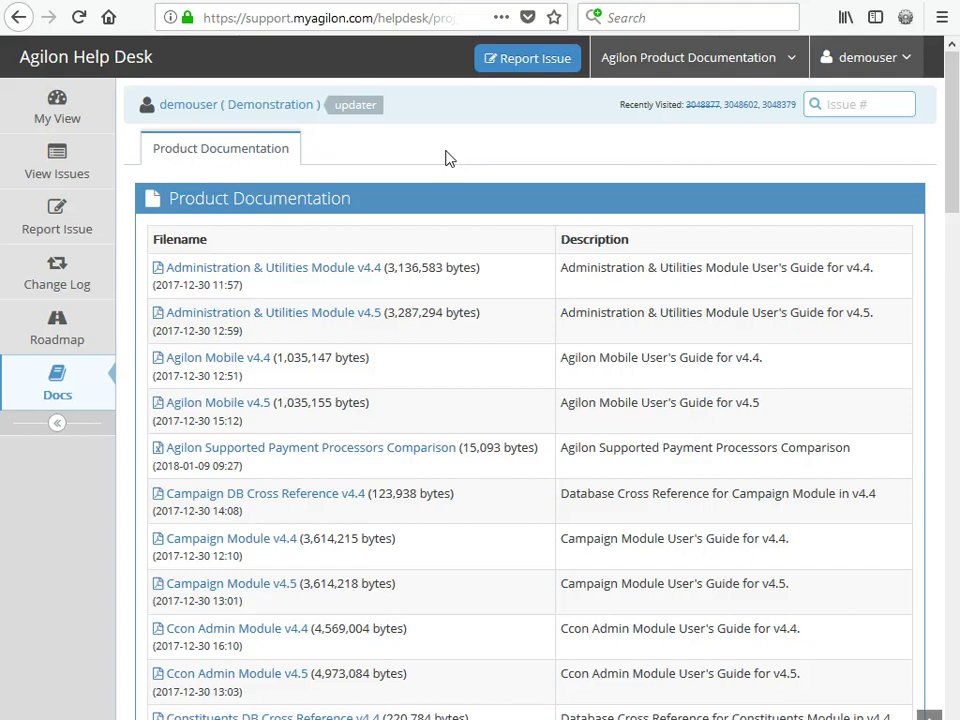
pyautogui.click(88, 102)
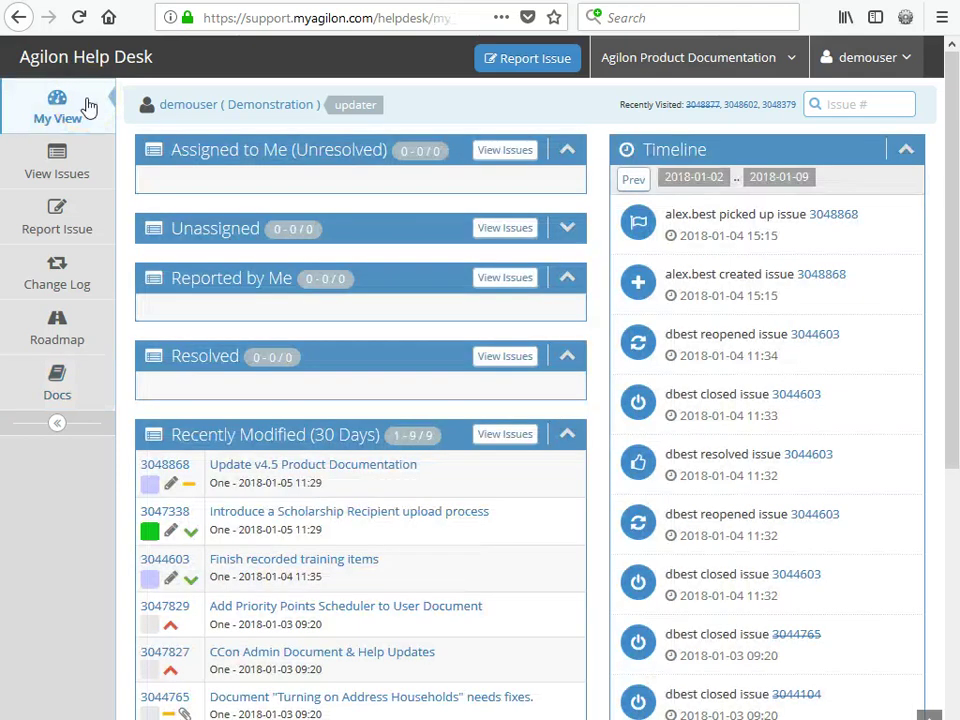